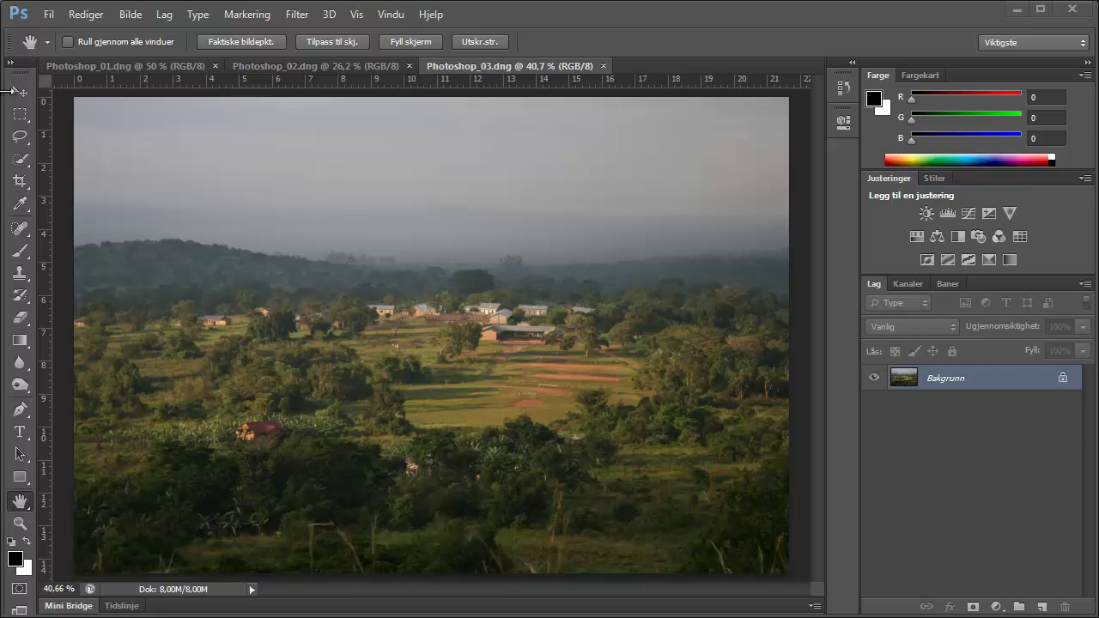
- Bring the Photoshop window with Photoshop_03.dng into focus
{"action": "left_click", "coordinate": [23, 77]}
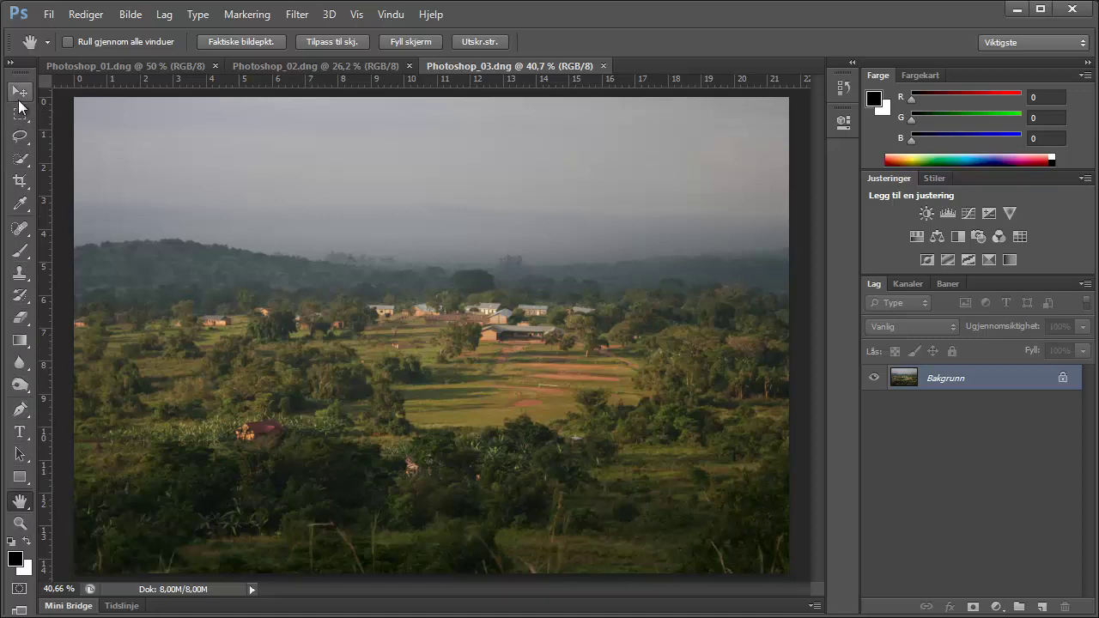
- Cycle through the Move, Marquee, Lasso, Quick Selection, Crop, Eyedropper, Spot Healing and Brush tools
{"action": "left_click", "coordinate": [19, 99]}
{"action": "left_click", "coordinate": [18, 117]}
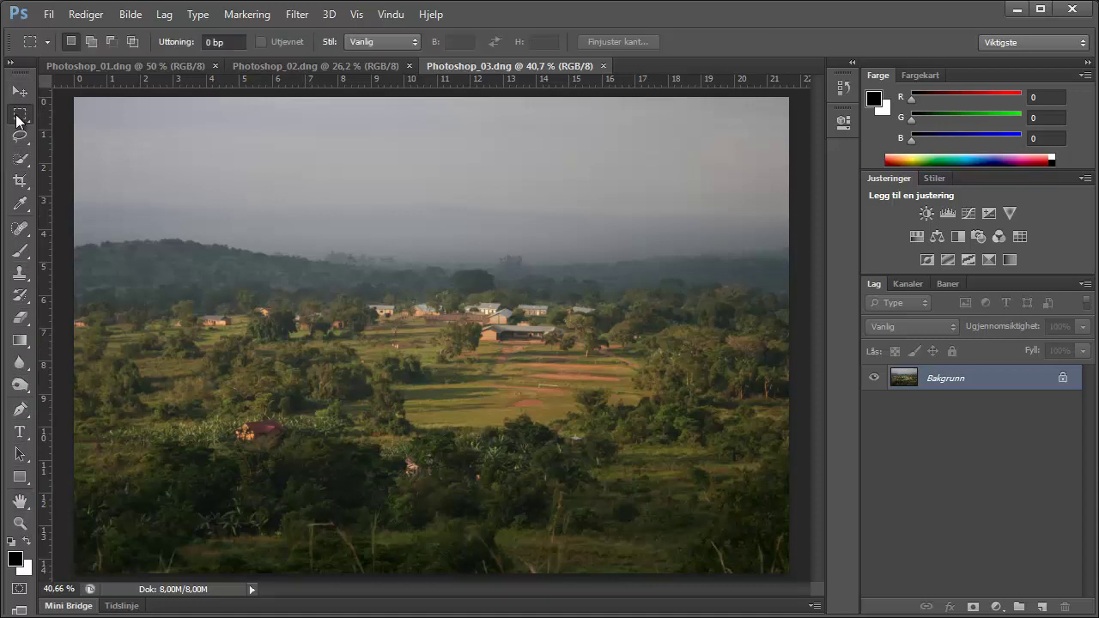
{"action": "left_click", "coordinate": [19, 138]}
{"action": "left_click", "coordinate": [15, 162]}
{"action": "left_click", "coordinate": [18, 181]}
{"action": "left_click", "coordinate": [18, 204]}
{"action": "left_click", "coordinate": [17, 228]}
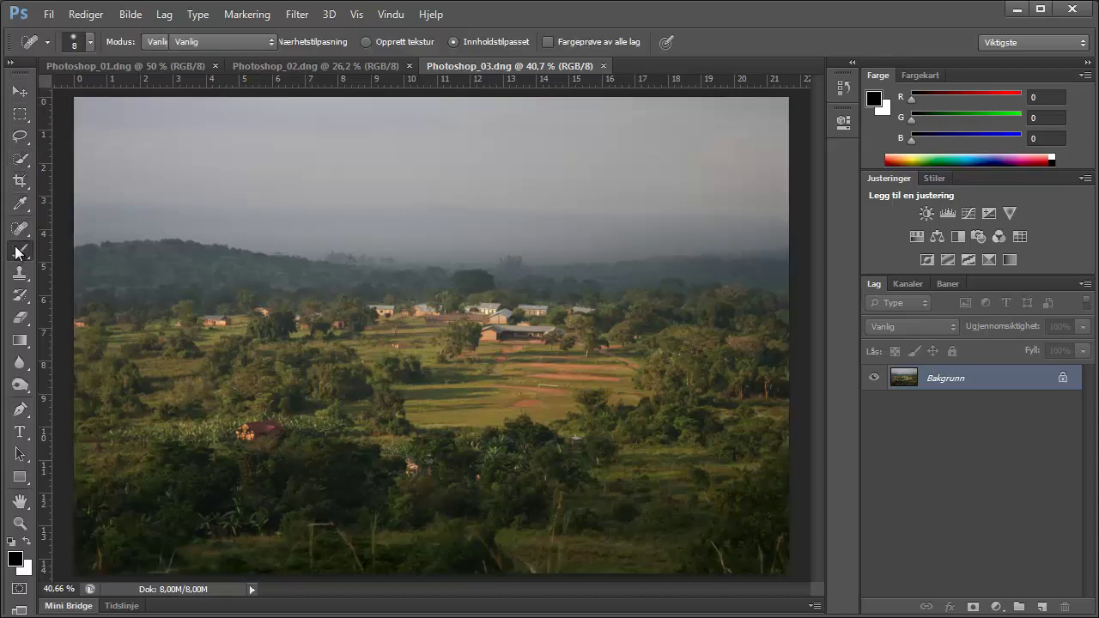
{"action": "left_click", "coordinate": [16, 249]}
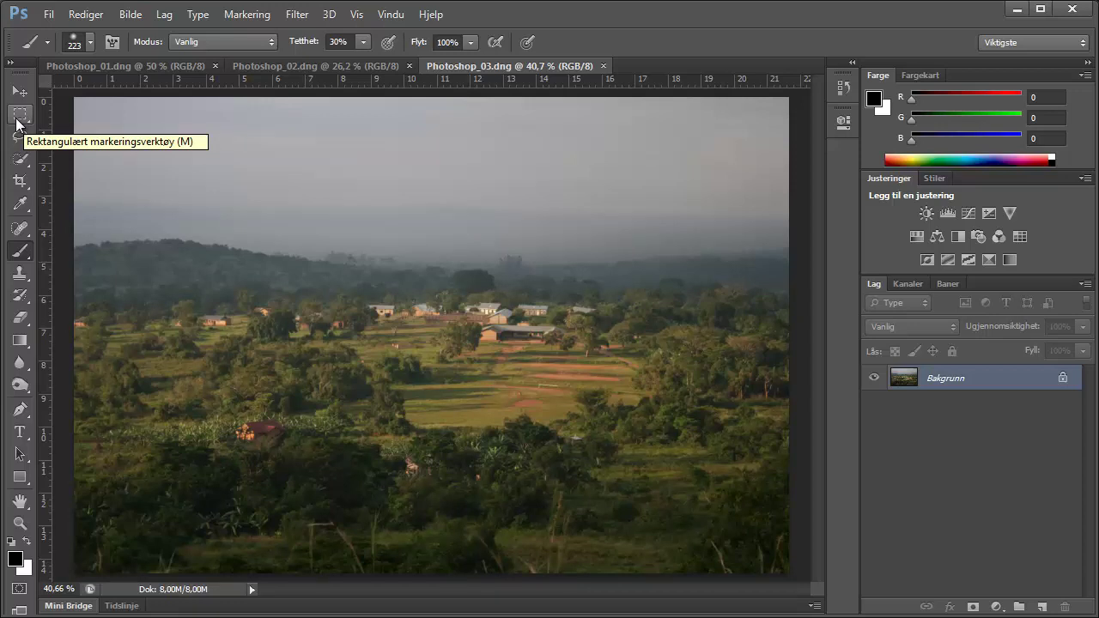
- Browse the Marquee, Lasso and Quick Selection variants, choose Polygonal Lasso, and end on the Crop tool
{"action": "left_click", "coordinate": [18, 117]}
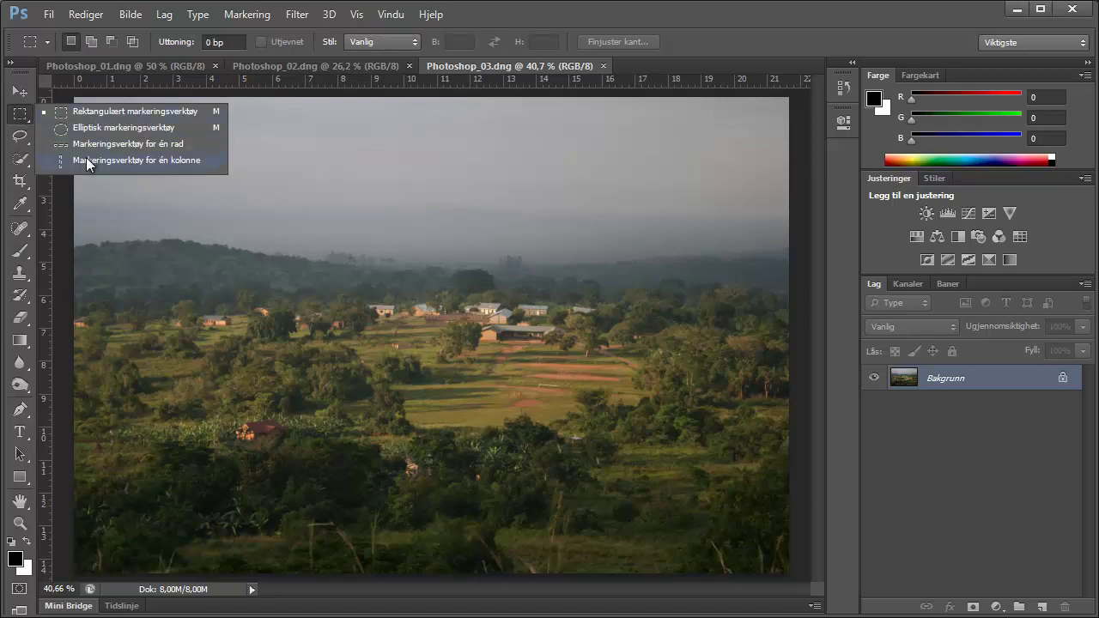
{"action": "left_click", "coordinate": [18, 141]}
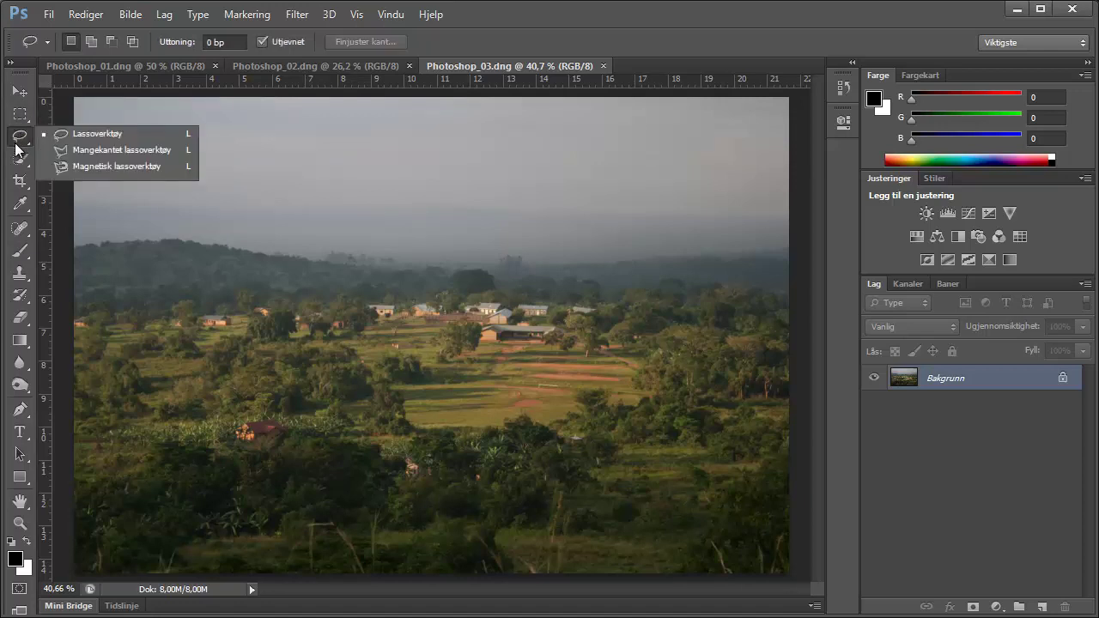
{"action": "left_click", "coordinate": [103, 150]}
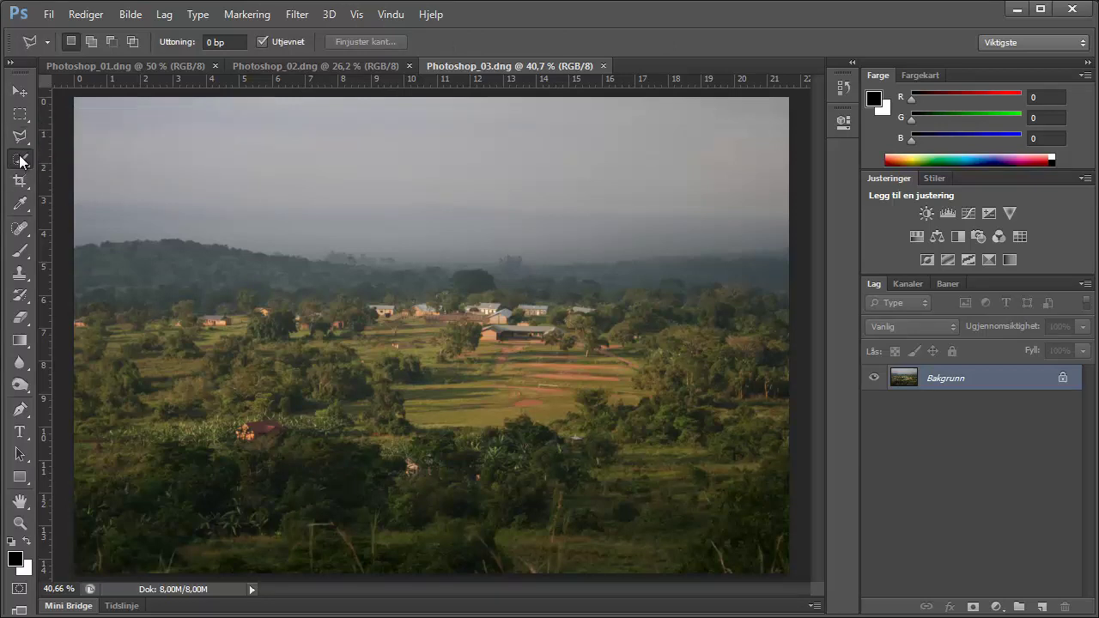
{"action": "left_click", "coordinate": [19, 158]}
{"action": "left_click", "coordinate": [18, 179]}
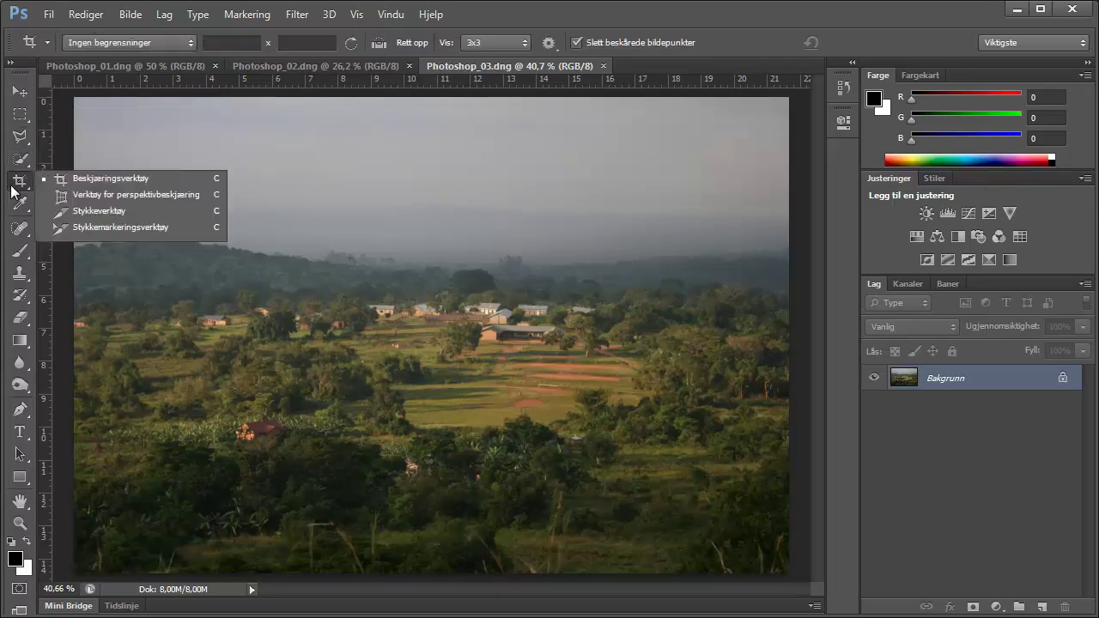
- Show the crop box, browse the Marquee, Polygonal Lasso, Quick Selection and Eyedropper variants, then pick Move
{"action": "left_click", "coordinate": [17, 184]}
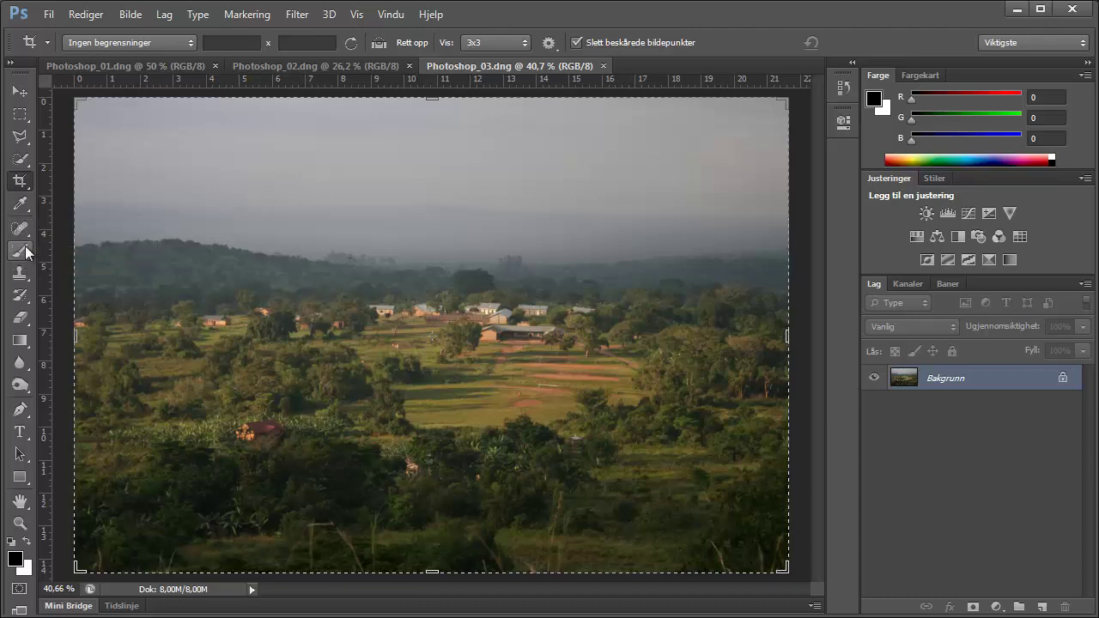
{"action": "left_click", "coordinate": [20, 115]}
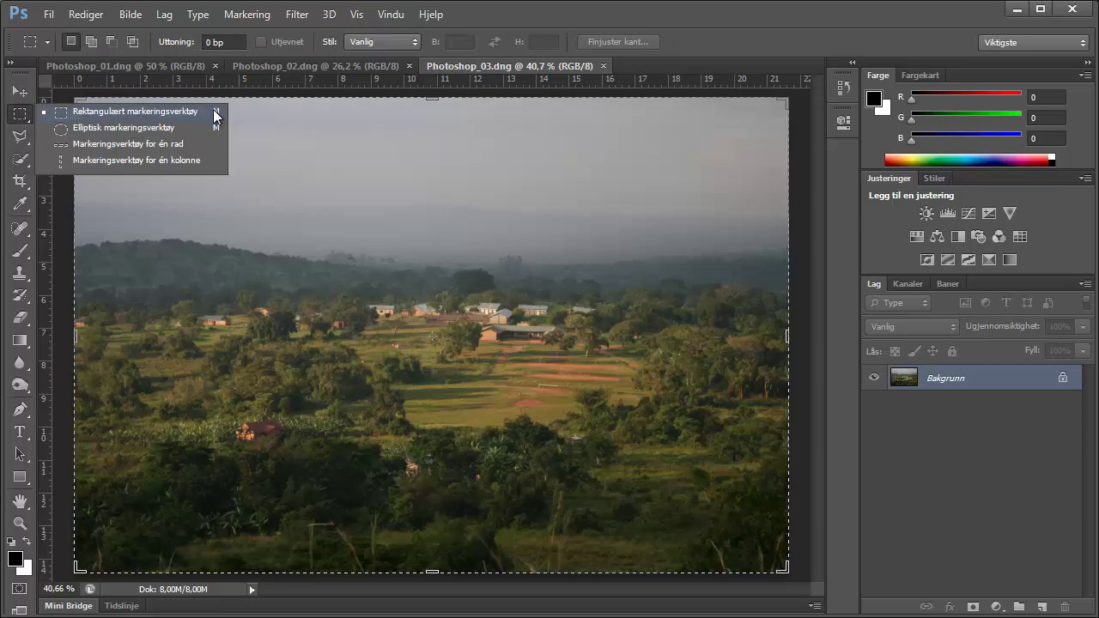
{"action": "left_click", "coordinate": [20, 136]}
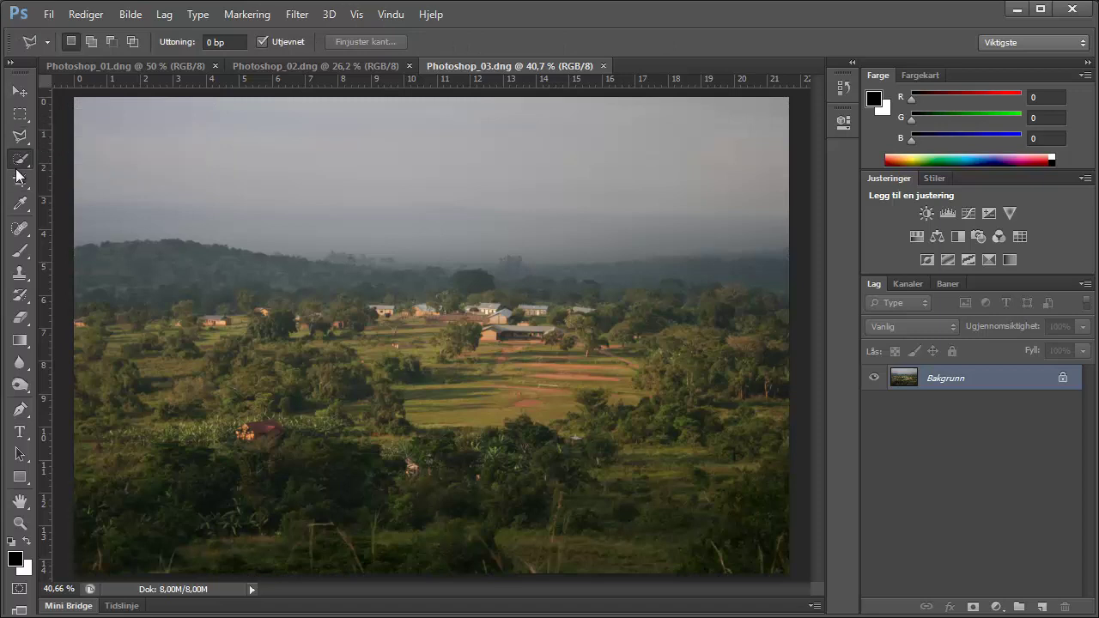
{"action": "left_click", "coordinate": [16, 169]}
{"action": "left_click", "coordinate": [19, 203]}
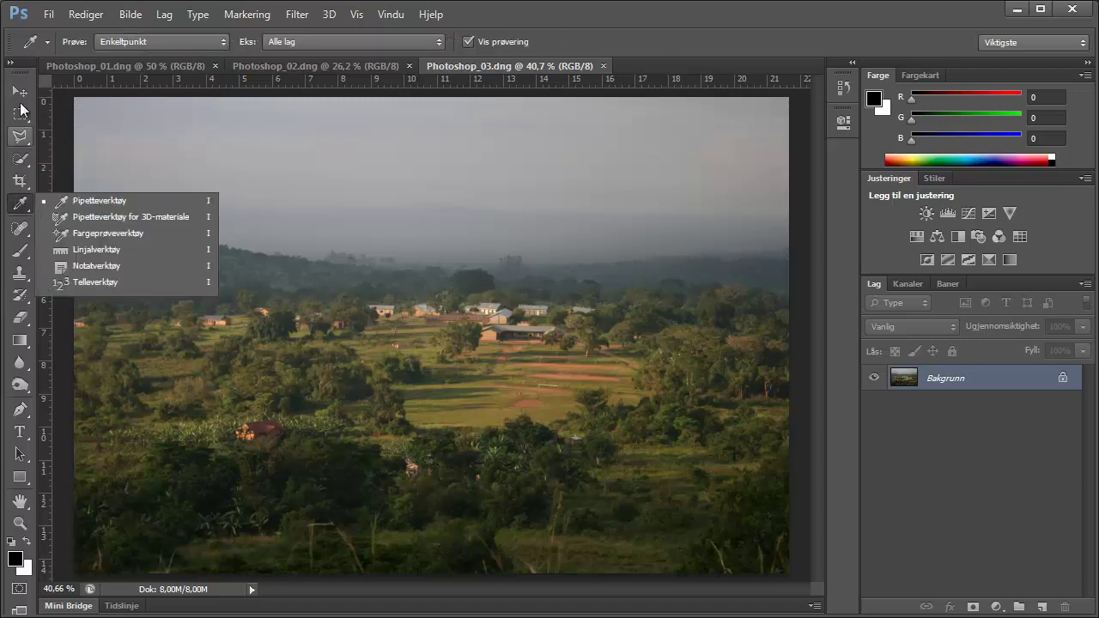
{"action": "left_click", "coordinate": [22, 115]}
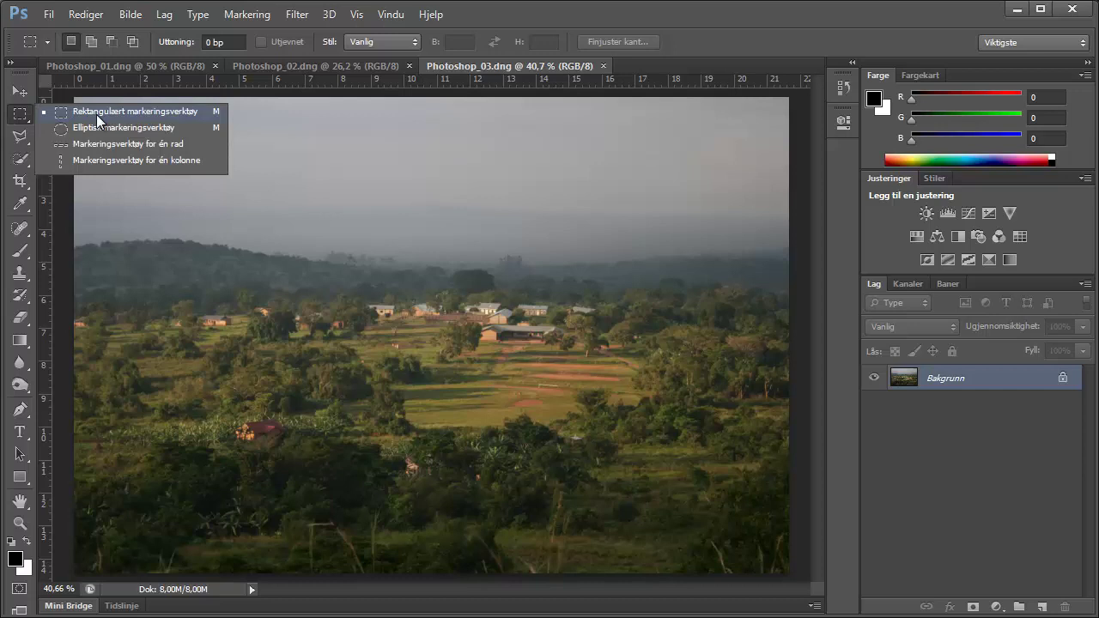
{"action": "left_click", "coordinate": [26, 88]}
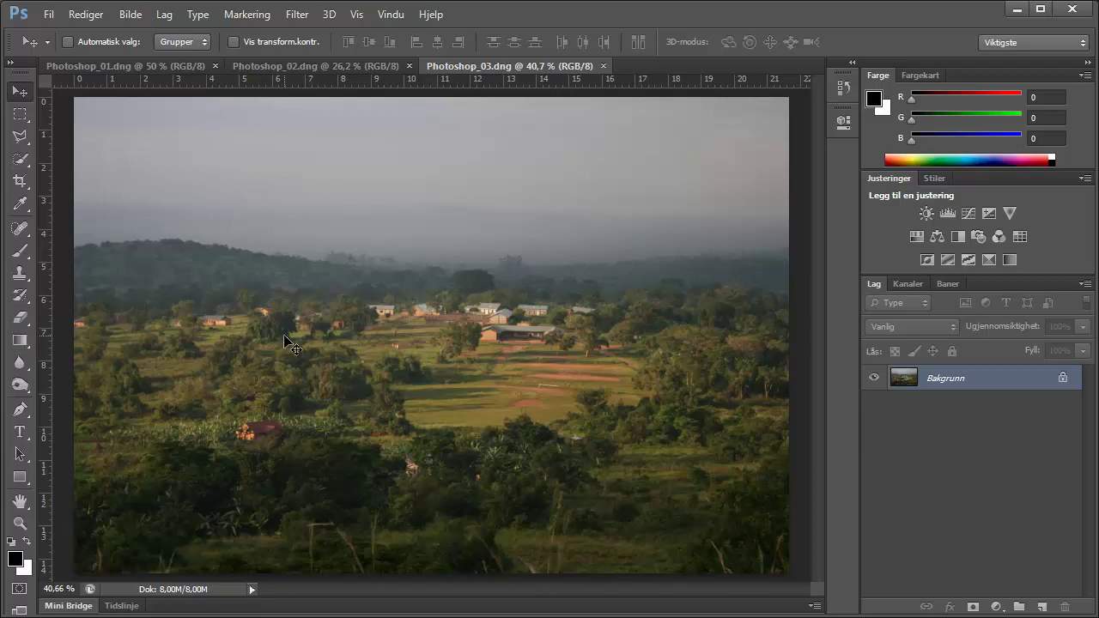
{"action": "key", "text": "g"}
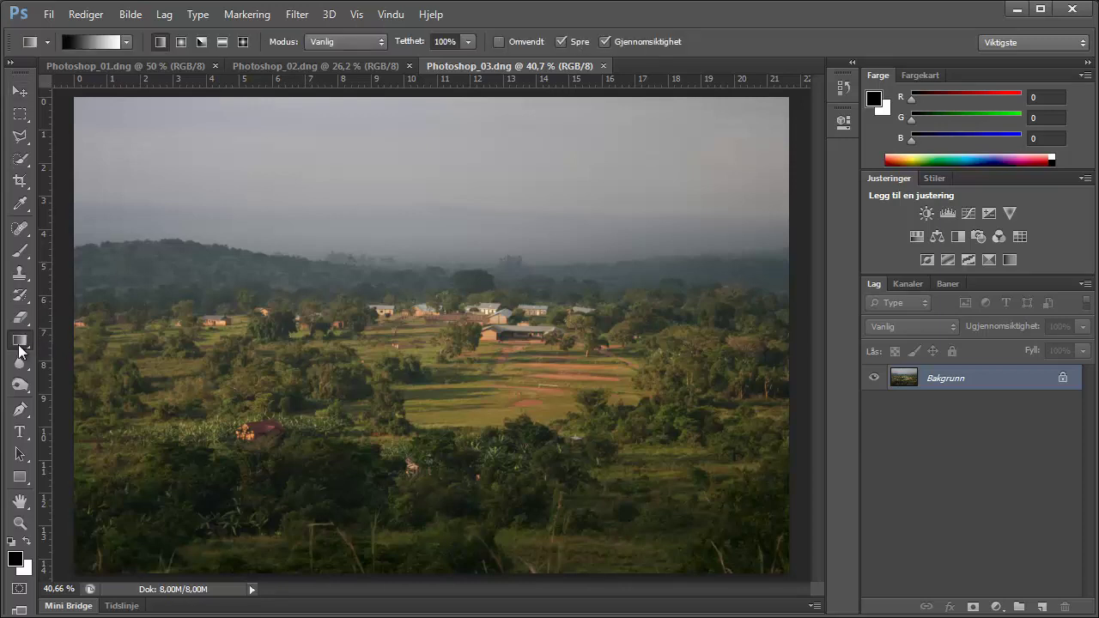
{"action": "right_click", "coordinate": [20, 341]}
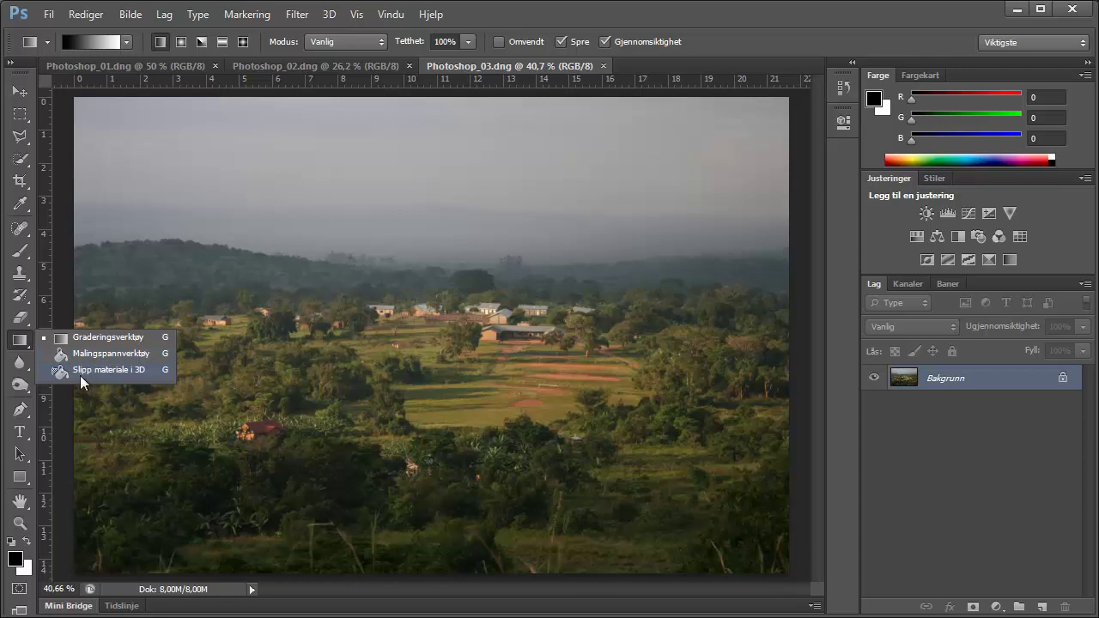
{"action": "left_click", "coordinate": [12, 333]}
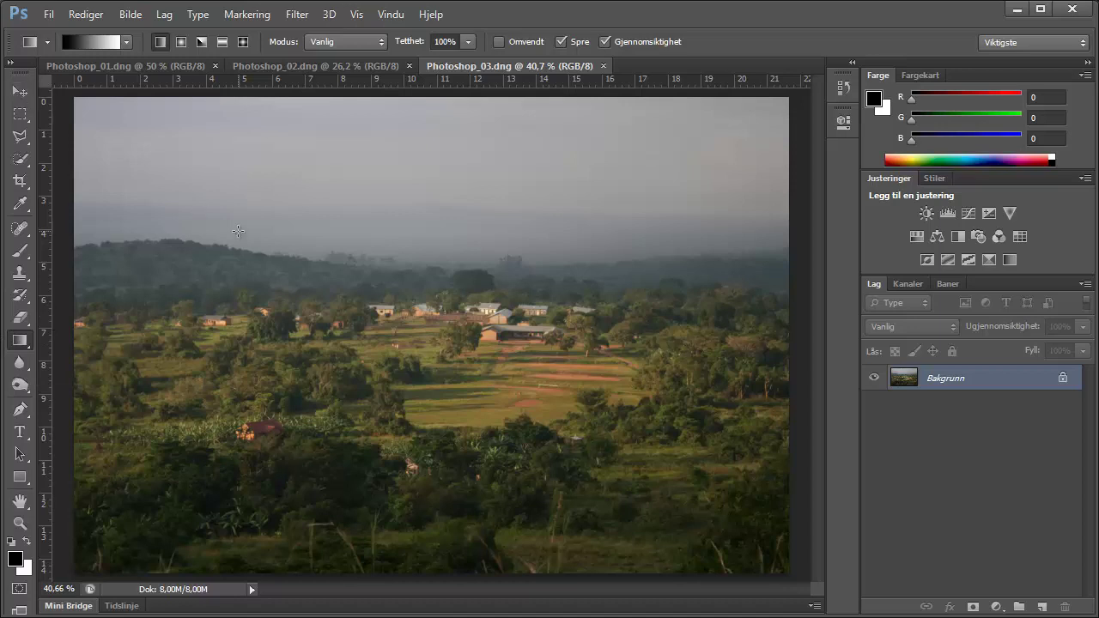
{"action": "key", "text": "v"}
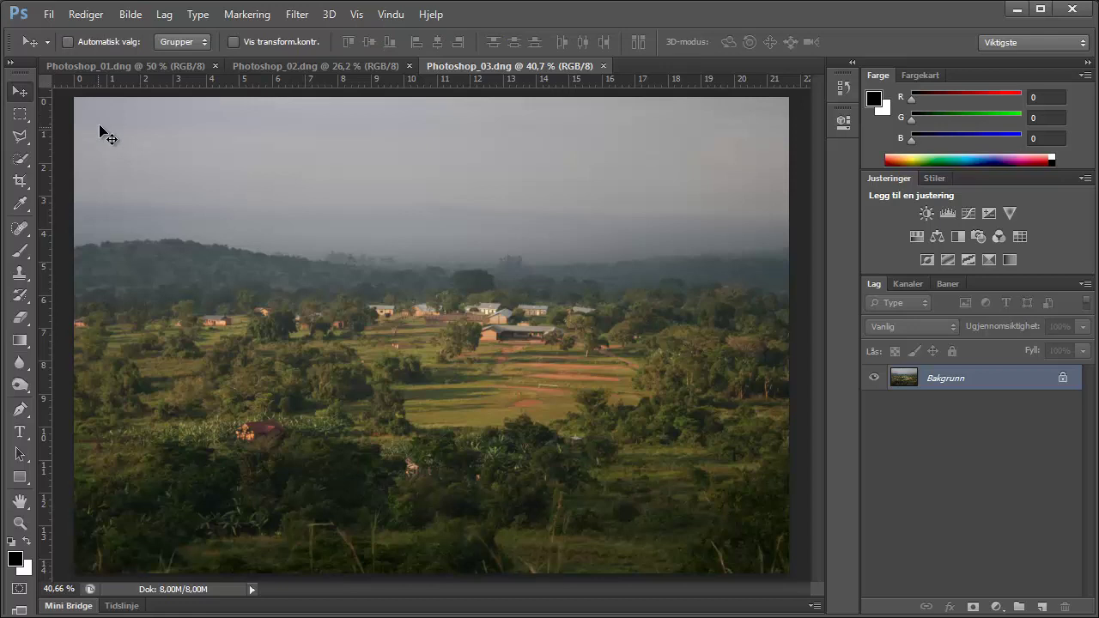
- Browse the Marquee, Lasso and Quick Selection variants, try Lasso and Magic Wand, then choose Move and Gradient
{"action": "left_click", "coordinate": [12, 124]}
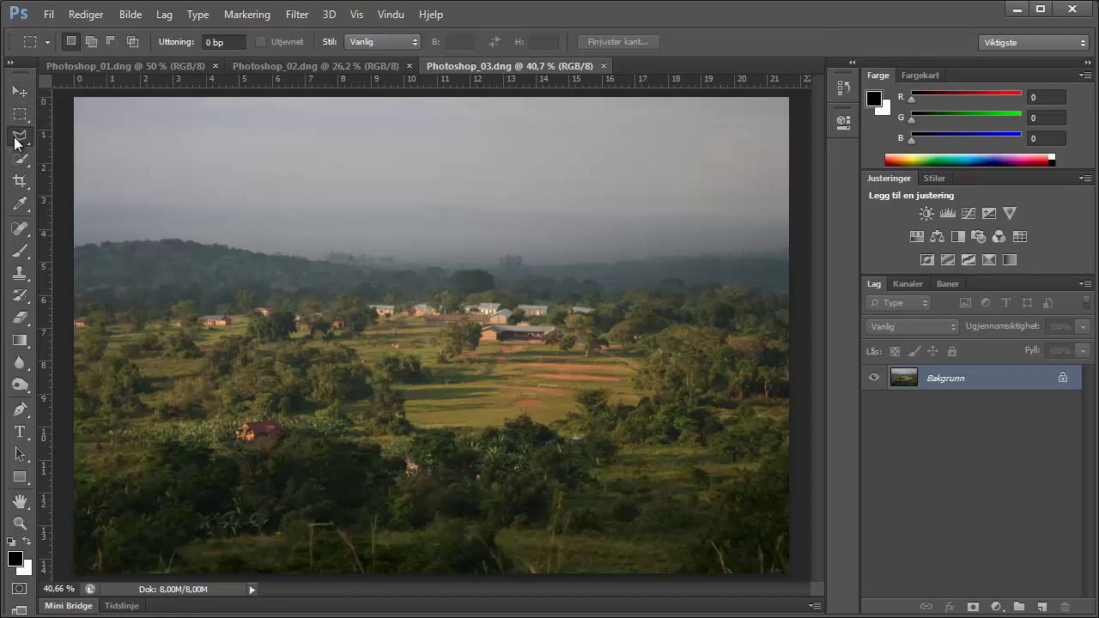
{"action": "left_click", "coordinate": [15, 141]}
{"action": "left_click", "coordinate": [86, 134]}
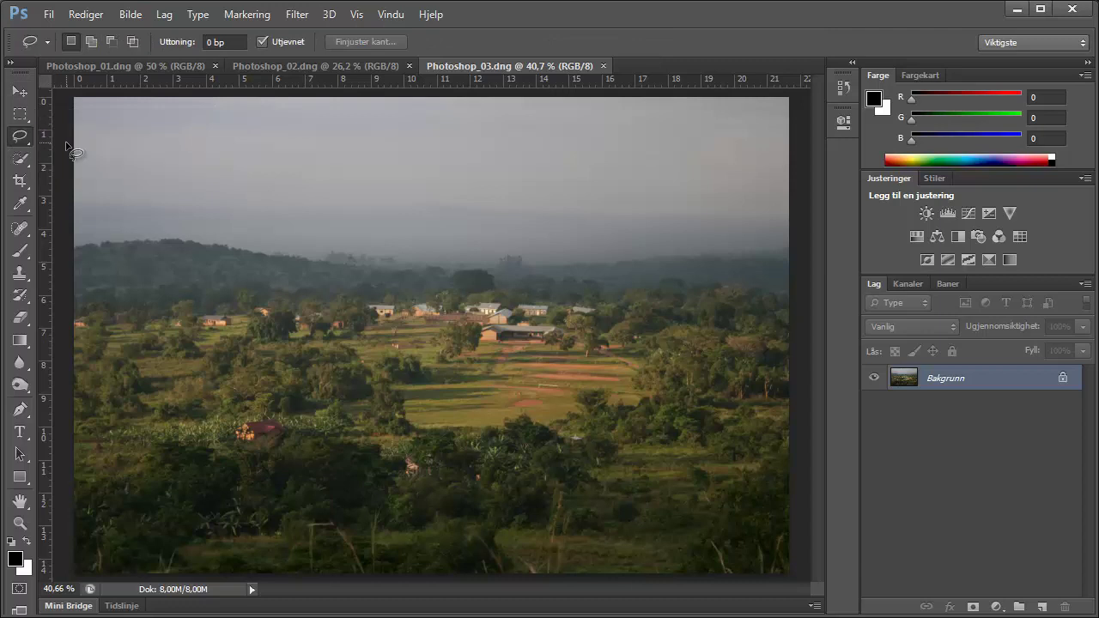
{"action": "left_click", "coordinate": [18, 160]}
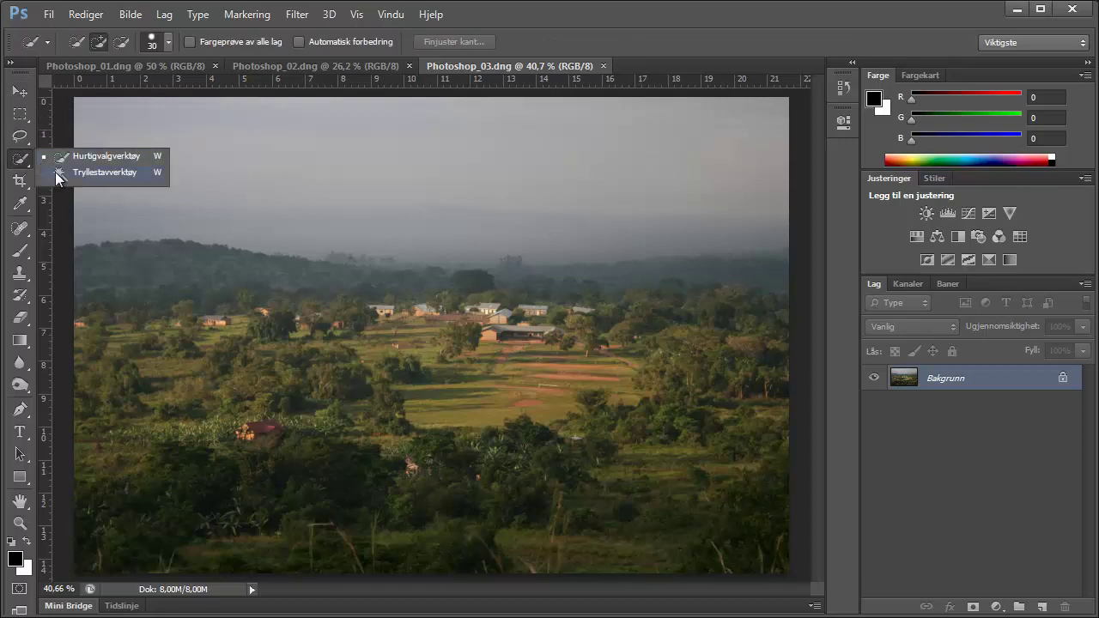
{"action": "left_click", "coordinate": [55, 172]}
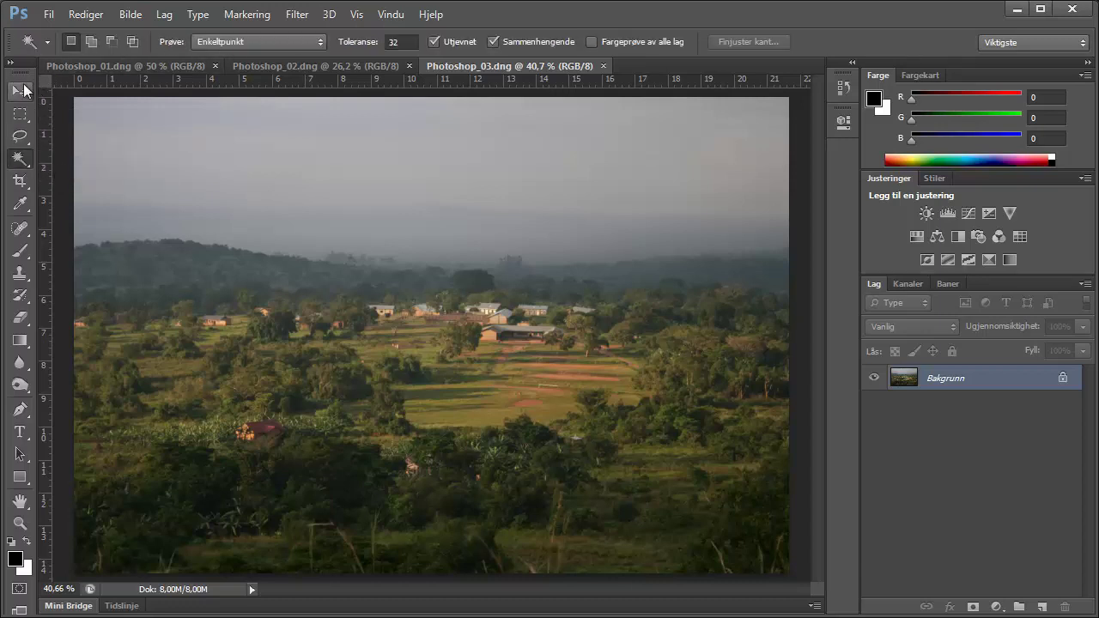
{"action": "left_click", "coordinate": [20, 92]}
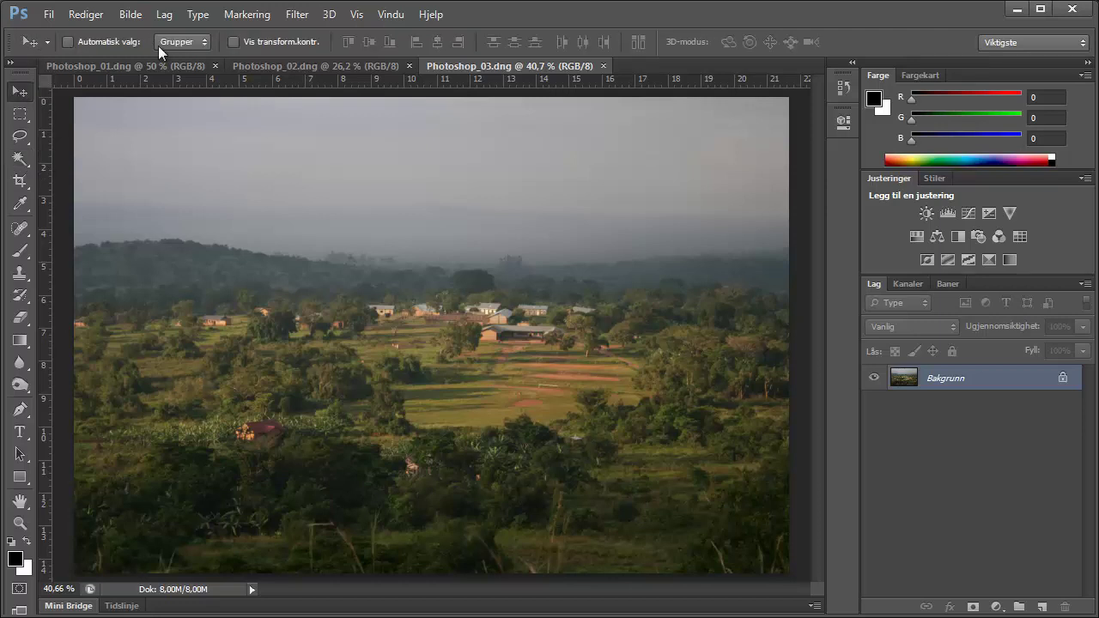
{"action": "left_click", "coordinate": [21, 343]}
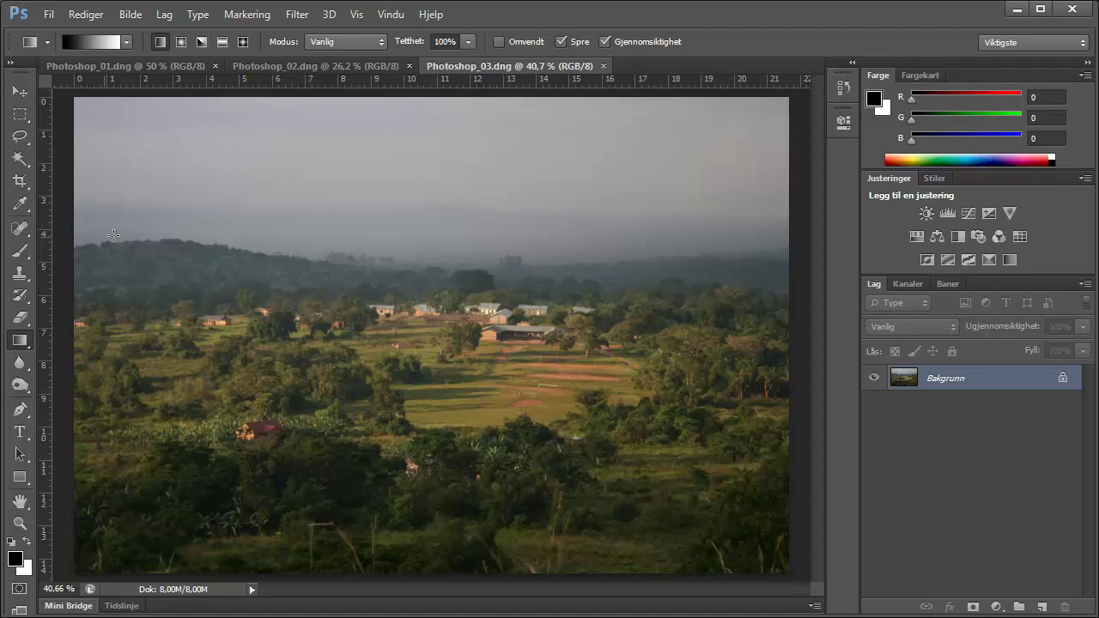
- Set the Brush to 15 px, paint a test stroke across the sky, and undo it
{"action": "left_click", "coordinate": [21, 251]}
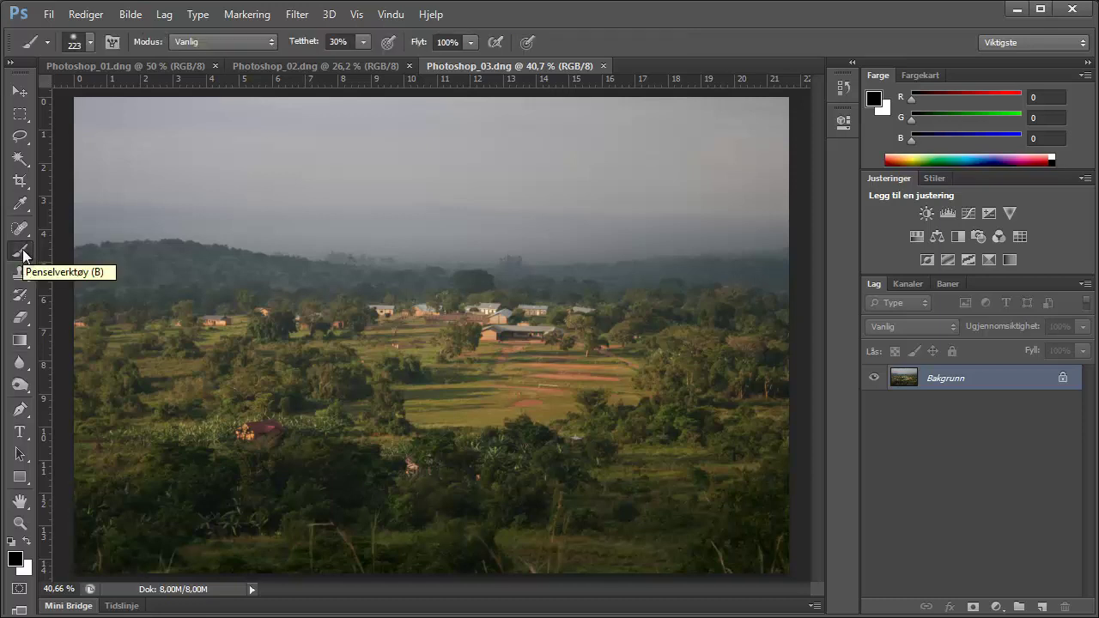
{"action": "left_click", "coordinate": [88, 39]}
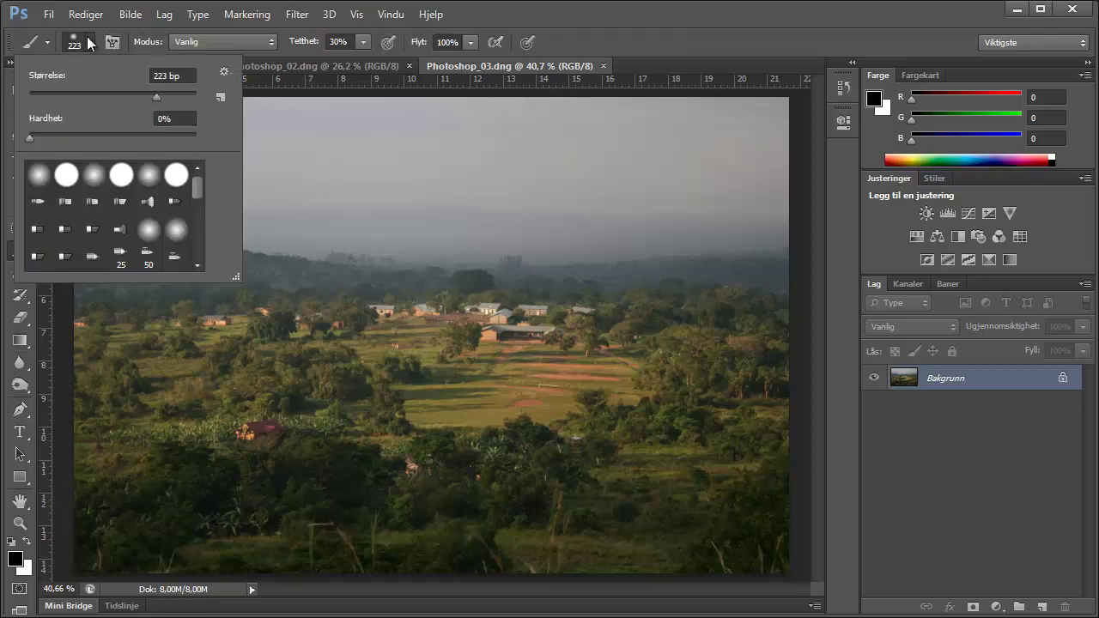
{"action": "left_click", "coordinate": [42, 94]}
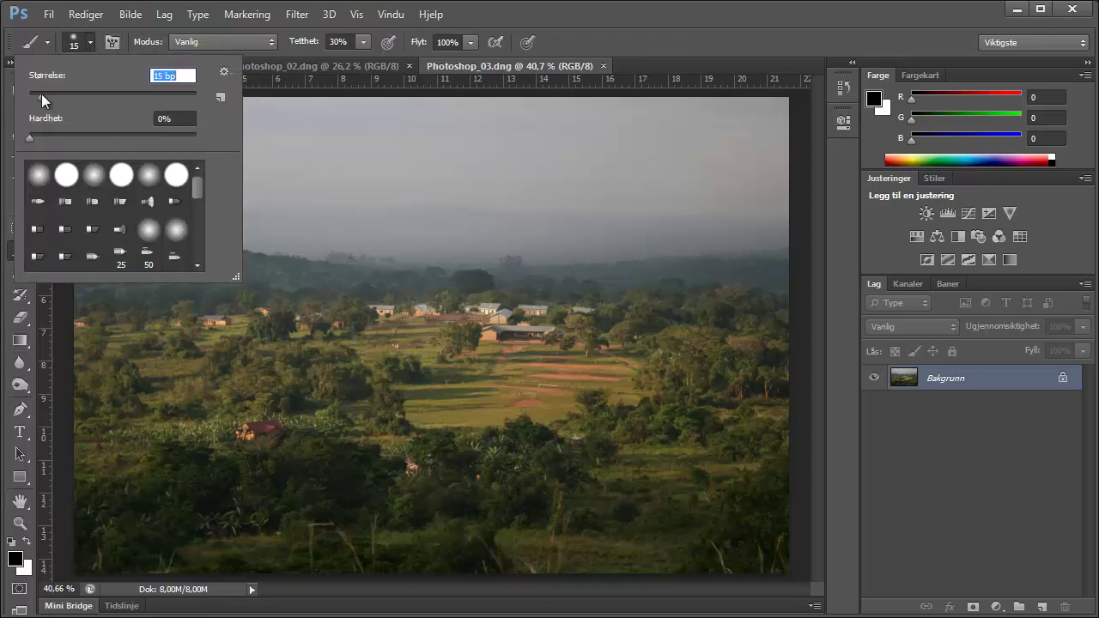
{"action": "left_click", "coordinate": [307, 134]}
{"action": "mouse_move", "coordinate": [299, 138]}
{"action": "left_mouse_down"}
{"action": "mouse_move", "coordinate": [322, 183]}
{"action": "mouse_move", "coordinate": [162, 181]}
{"action": "left_mouse_up"}
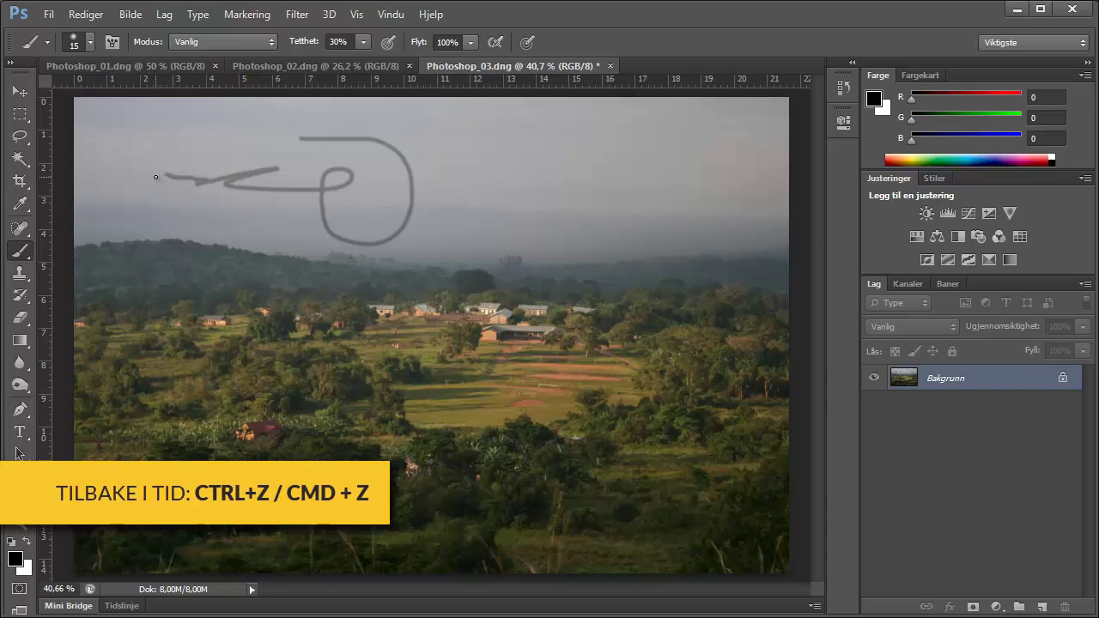
{"action": "key", "text": "ctrl+z"}
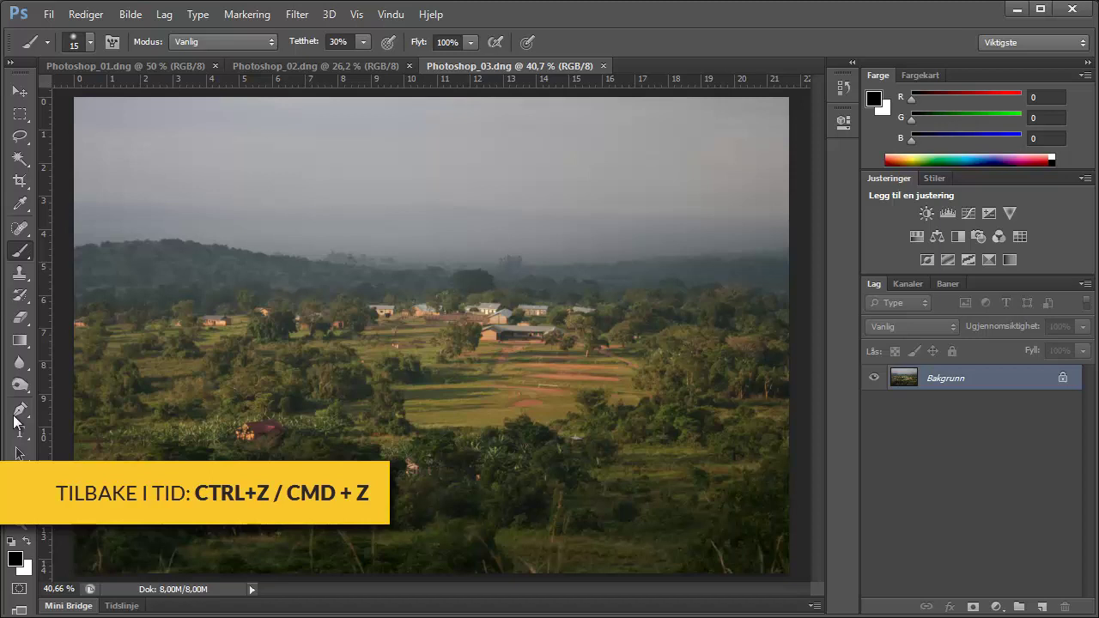
{"action": "left_click", "coordinate": [17, 343]}
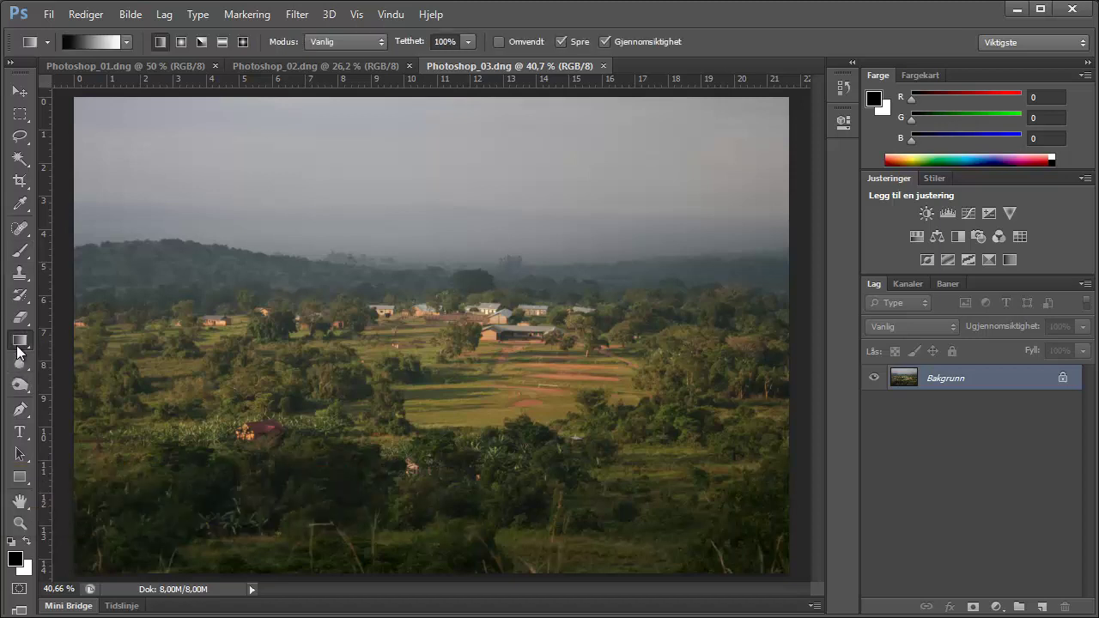
{"action": "left_click", "coordinate": [19, 433]}
{"action": "left_click", "coordinate": [19, 455]}
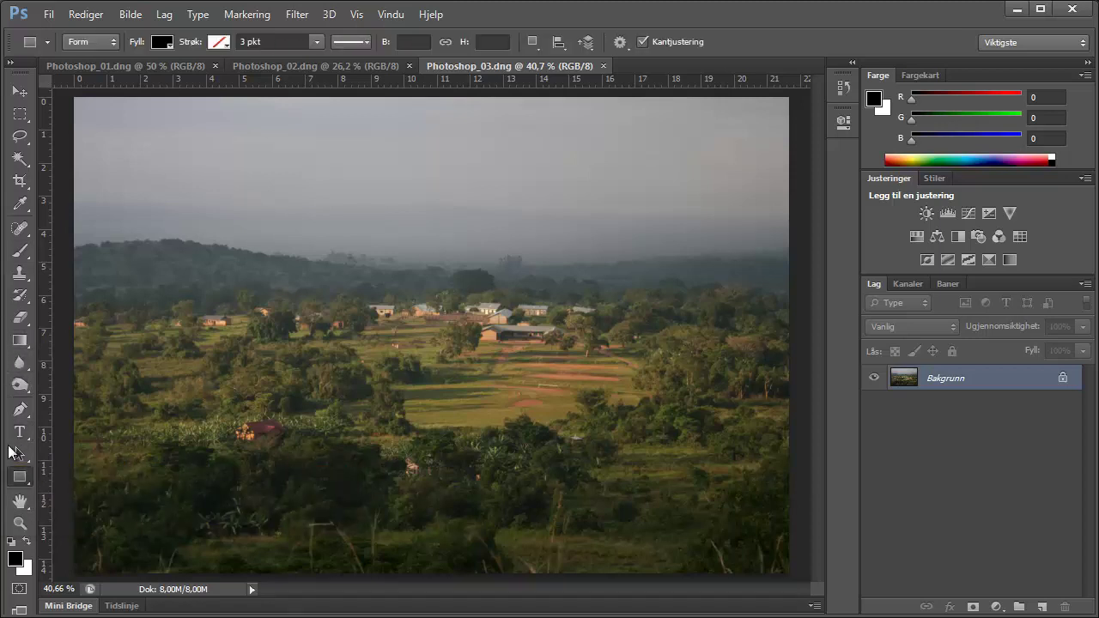
{"action": "left_click", "coordinate": [17, 362]}
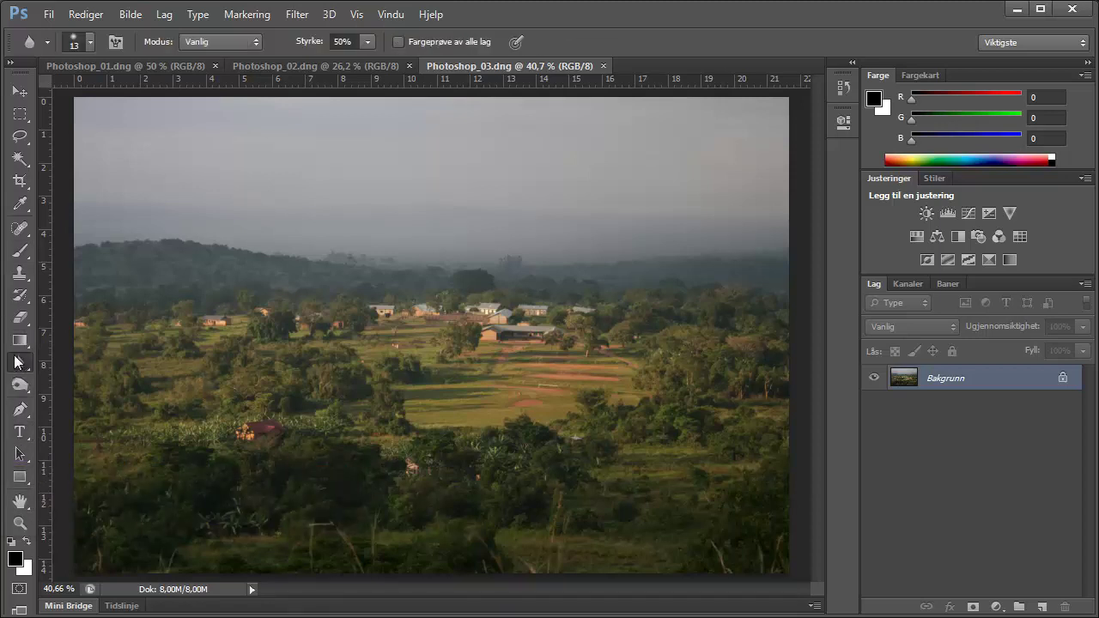
{"action": "left_click", "coordinate": [19, 251]}
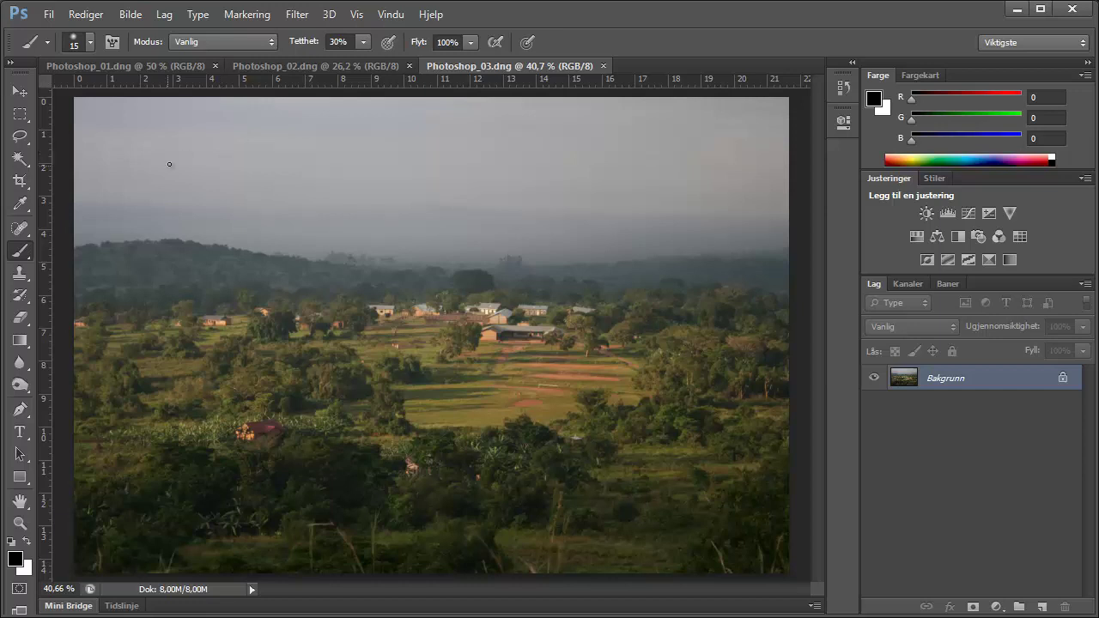
{"action": "left_click", "coordinate": [17, 117]}
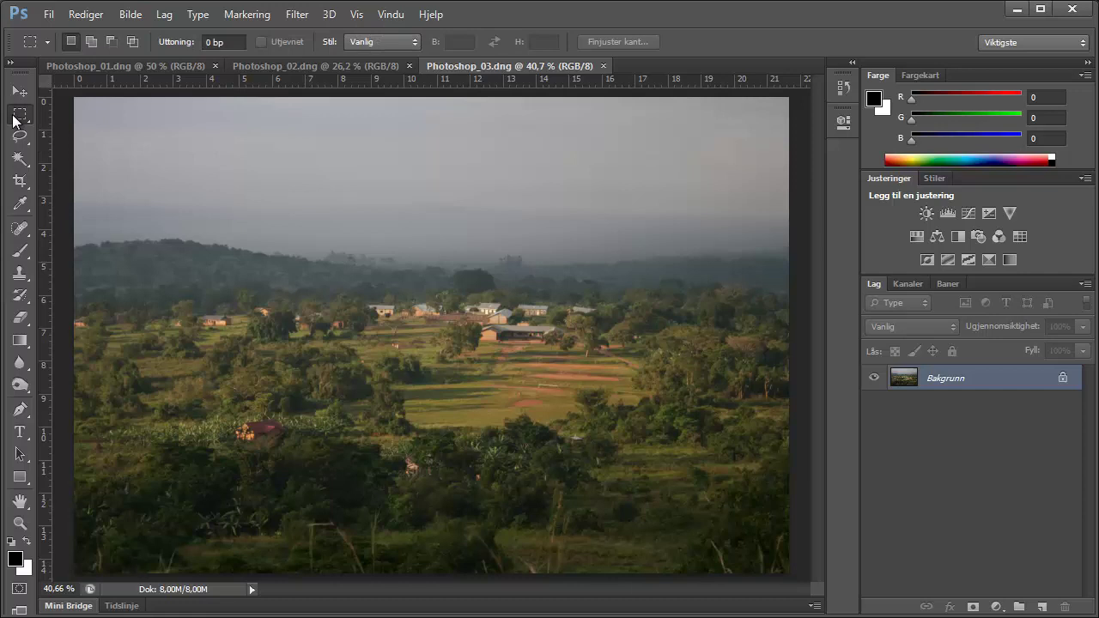
- Set the paint brush's blend mode (Modus) to Gjør mørkere
{"action": "left_click", "coordinate": [28, 244]}
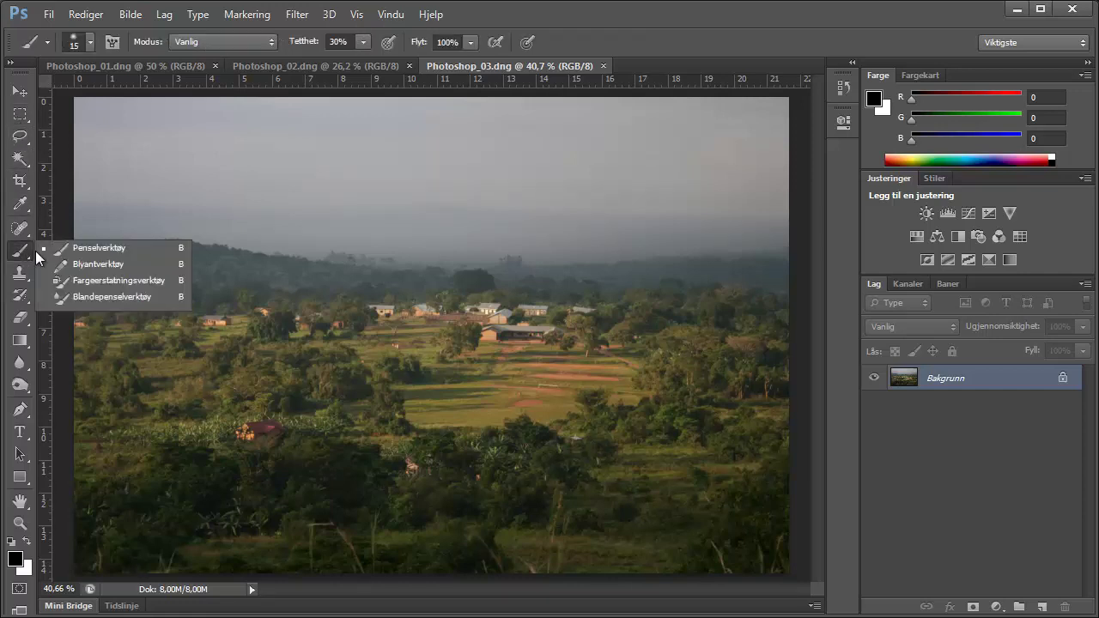
{"action": "left_click", "coordinate": [59, 250]}
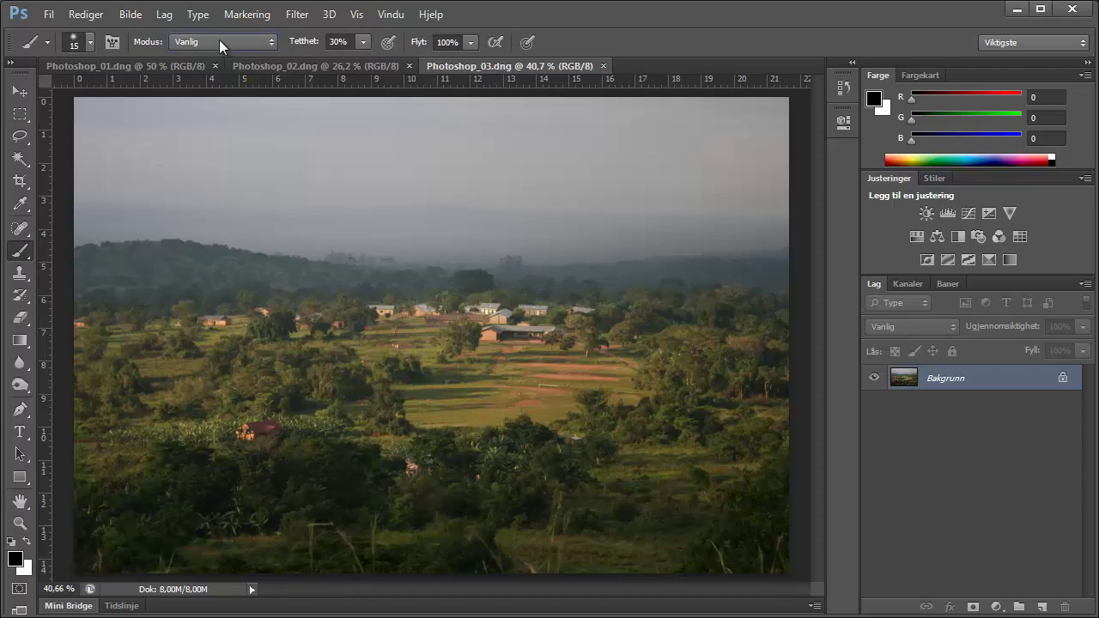
{"action": "left_click", "coordinate": [219, 41]}
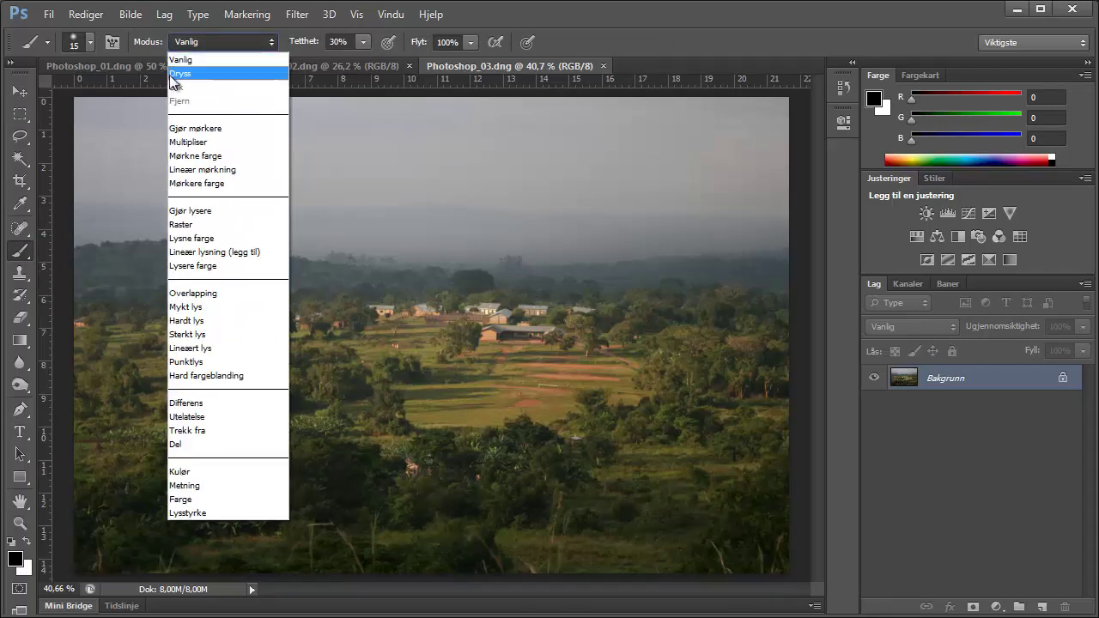
{"action": "left_click", "coordinate": [195, 128]}
- Paint three dark test strokes over the hills and trees, undoing each one
{"action": "left_click_drag", "start_coordinate": [474, 160], "coordinate": [223, 330]}
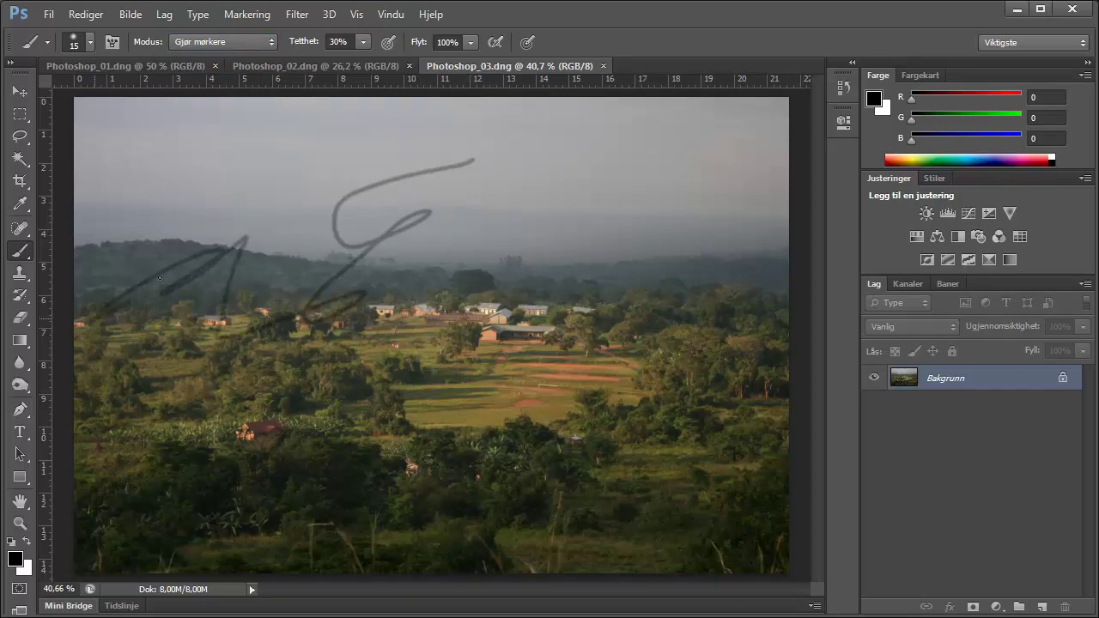
{"action": "key", "text": "ctrl+z"}
{"action": "left_click_drag", "start_coordinate": [338, 256], "coordinate": [288, 520]}
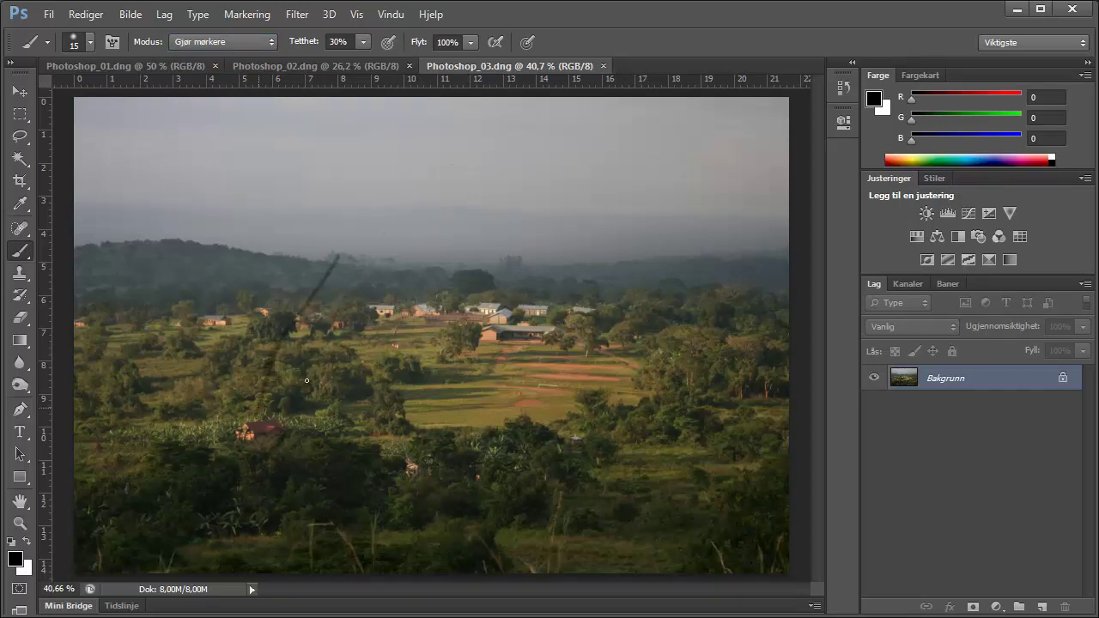
{"action": "key", "text": "ctrl+z"}
{"action": "left_click_drag", "start_coordinate": [223, 311], "coordinate": [309, 442]}
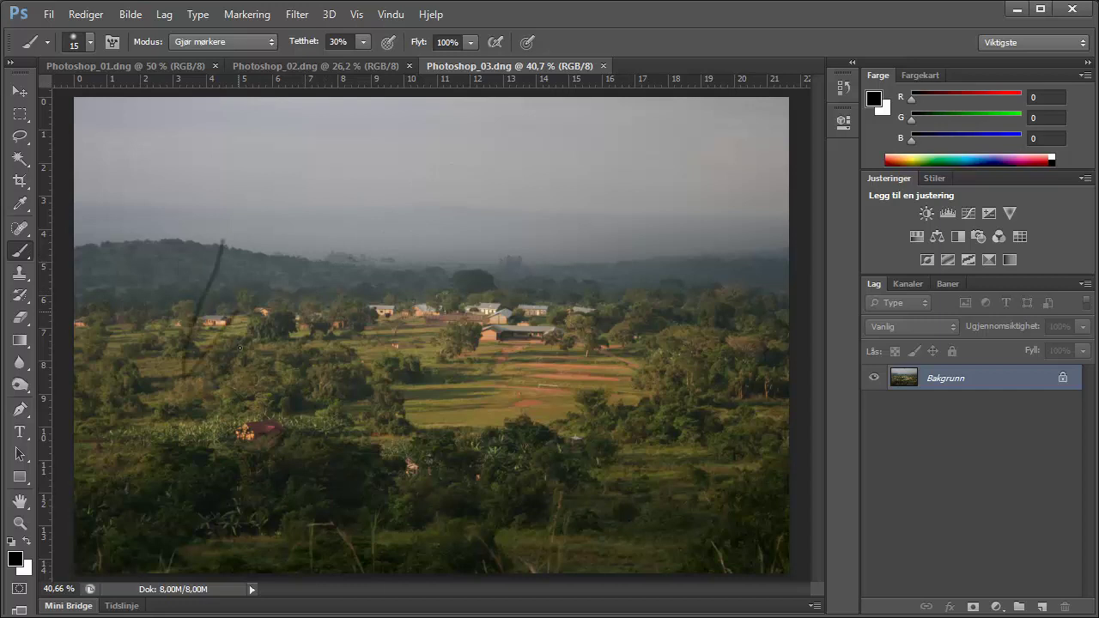
{"action": "key", "text": "ctrl+z"}
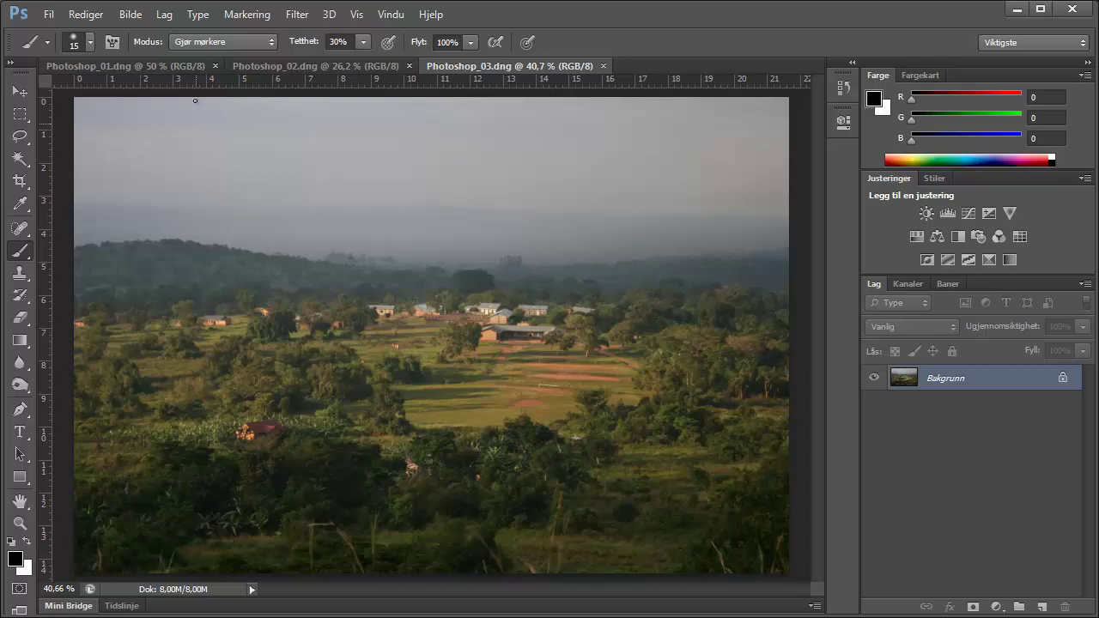
- Change the brush's Modus from Gjør mørkere back to Vanlig
{"action": "left_click", "coordinate": [205, 47]}
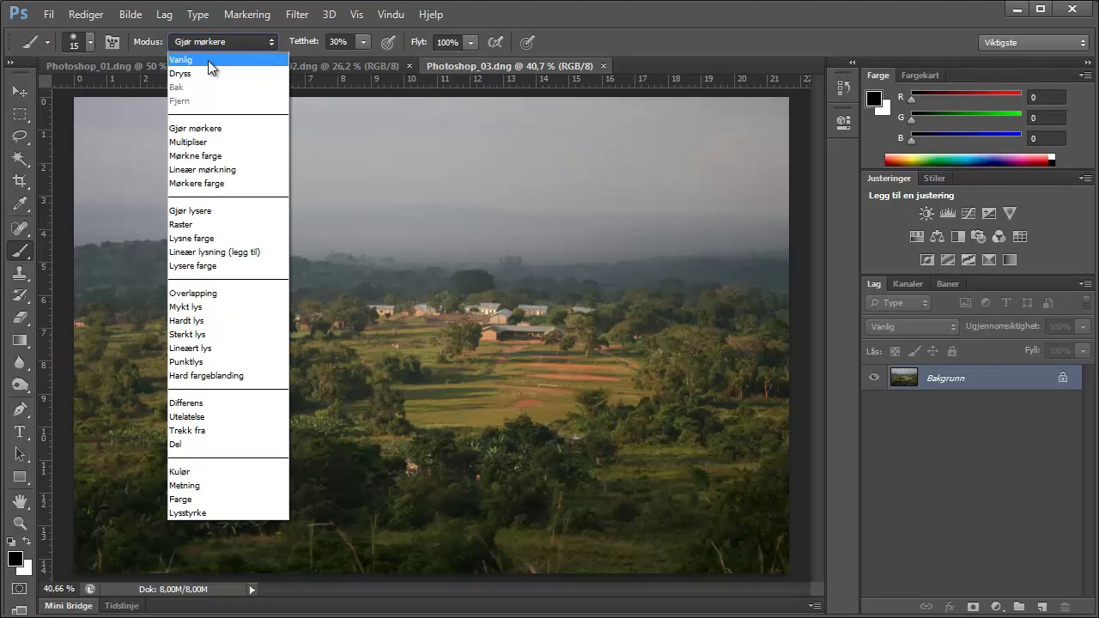
{"action": "left_click", "coordinate": [208, 60]}
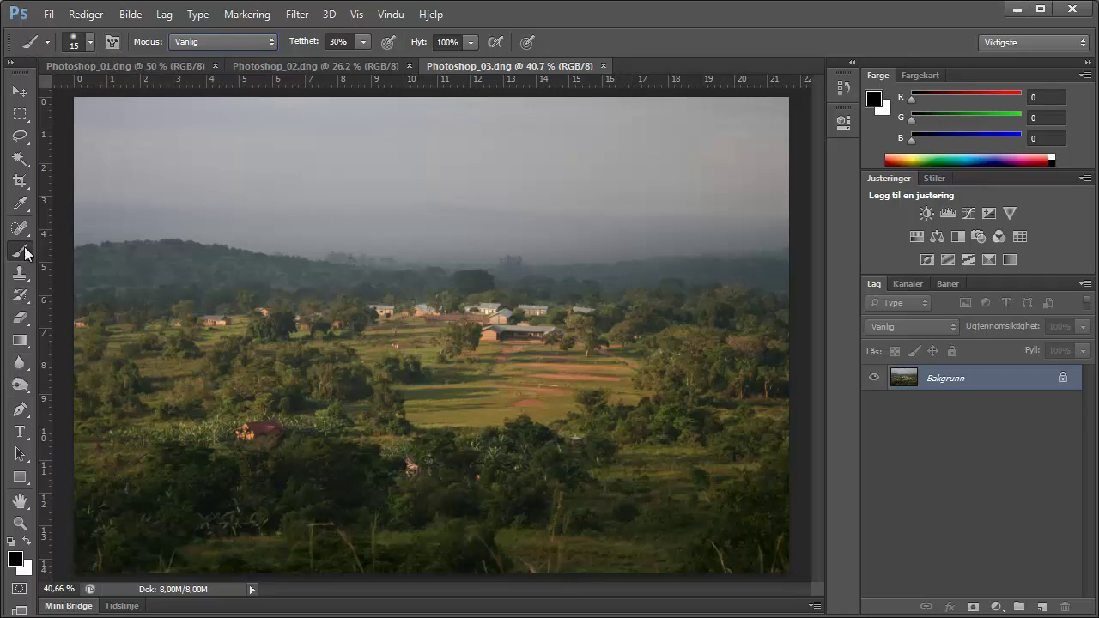
- Reset all tools with Tilbakestill alle verktøy, returning the brush to 13 px at 100%
{"action": "right_click", "coordinate": [34, 43]}
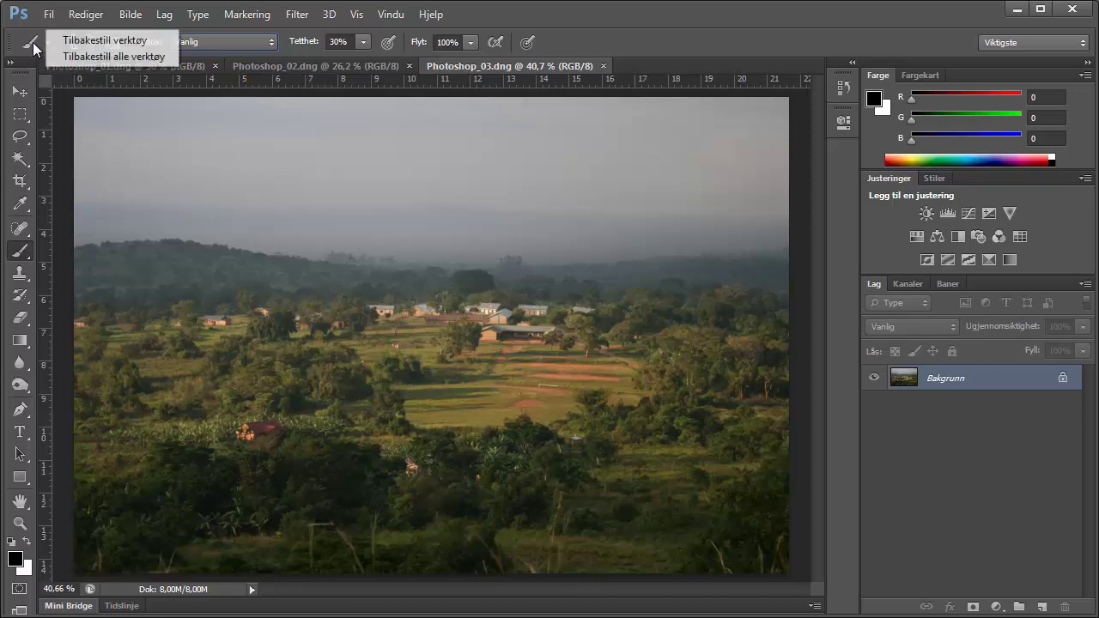
{"action": "left_click", "coordinate": [74, 61]}
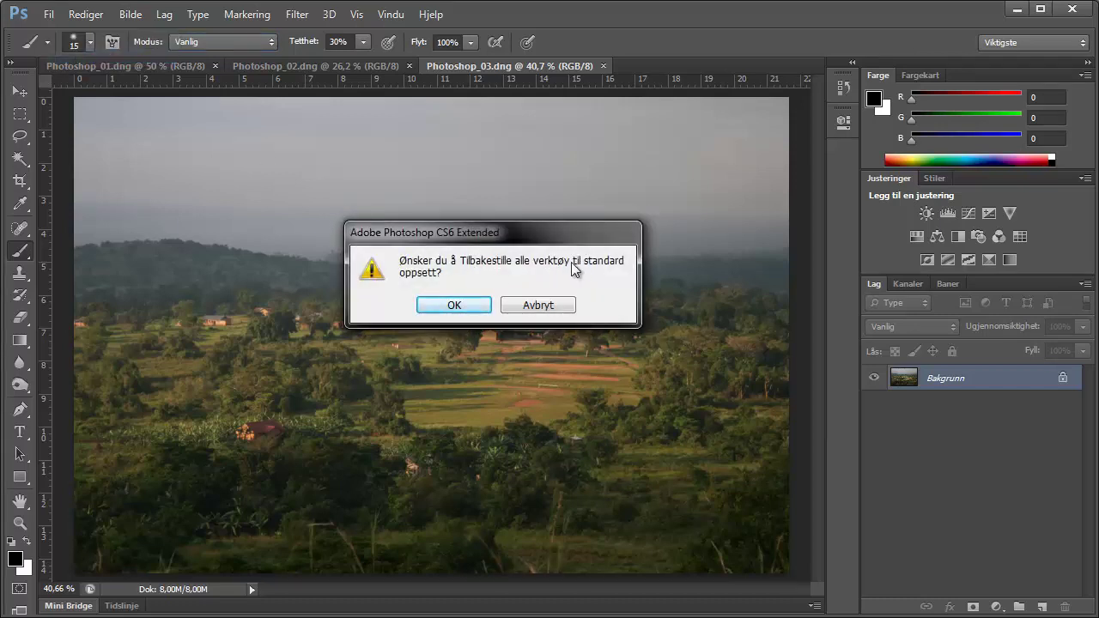
{"action": "left_click", "coordinate": [452, 305]}
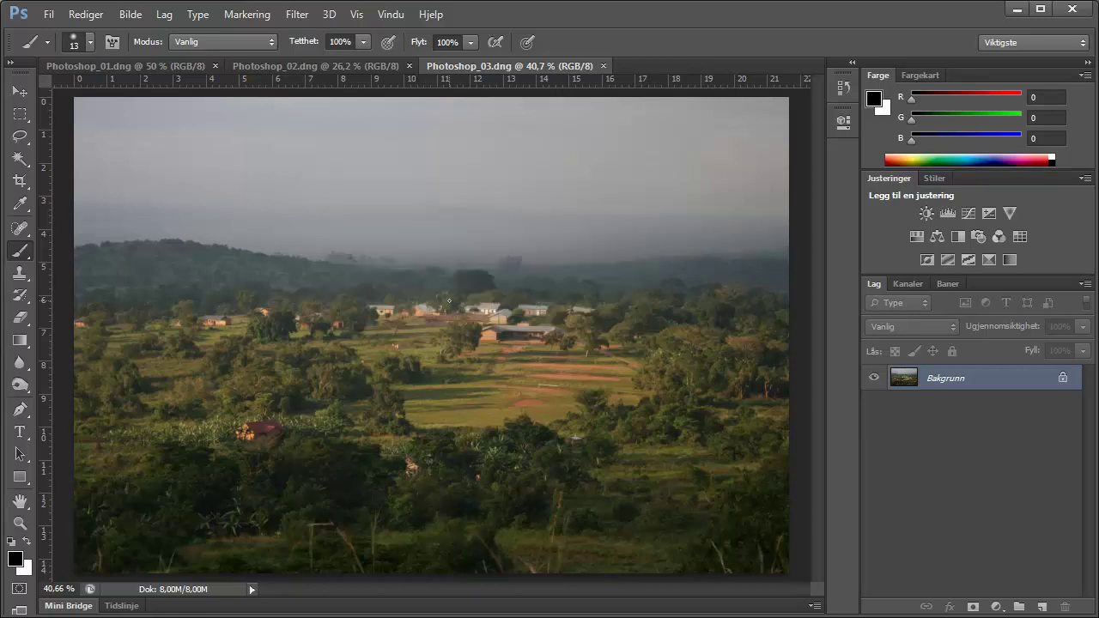
{"action": "left_click", "coordinate": [19, 136]}
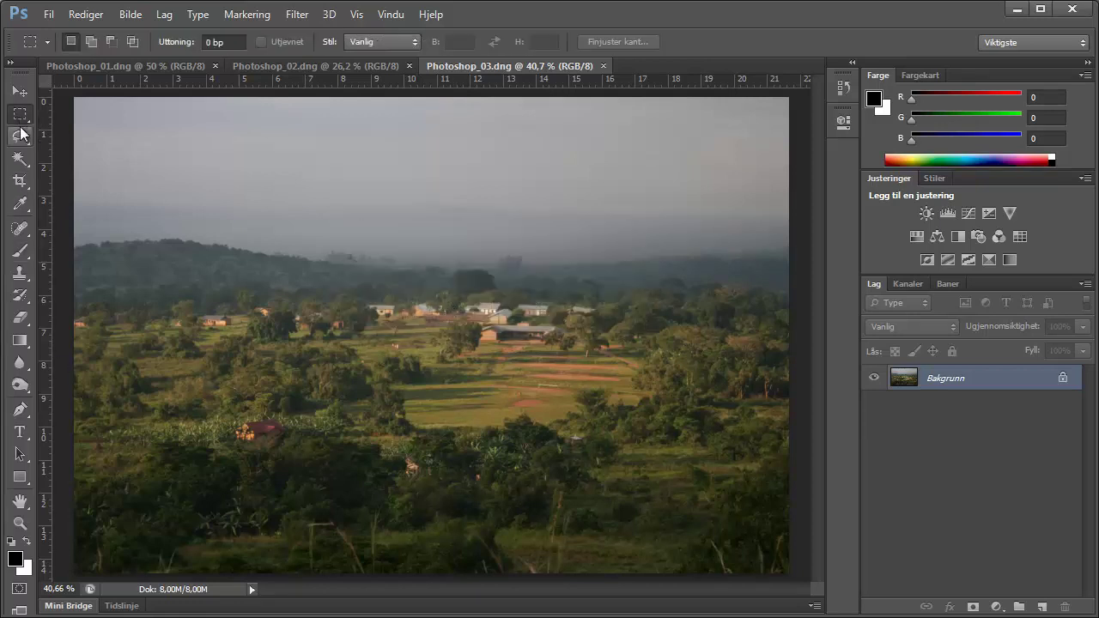
{"action": "left_click", "coordinate": [20, 180]}
{"action": "left_click", "coordinate": [21, 203]}
{"action": "left_click", "coordinate": [19, 229]}
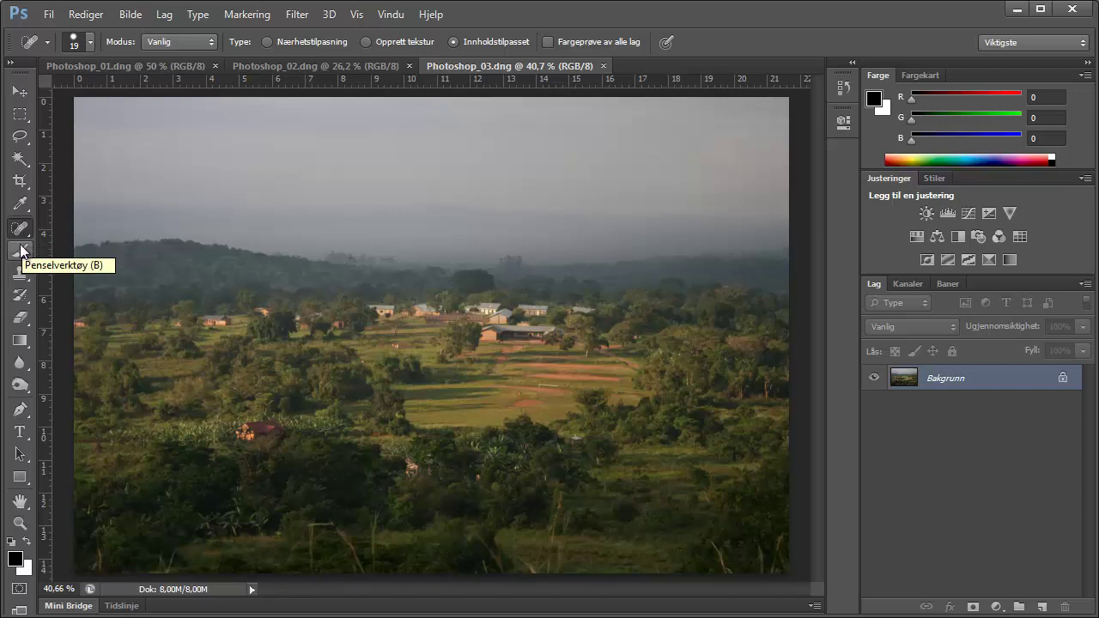
{"action": "left_click", "coordinate": [19, 250]}
{"action": "left_click", "coordinate": [20, 91]}
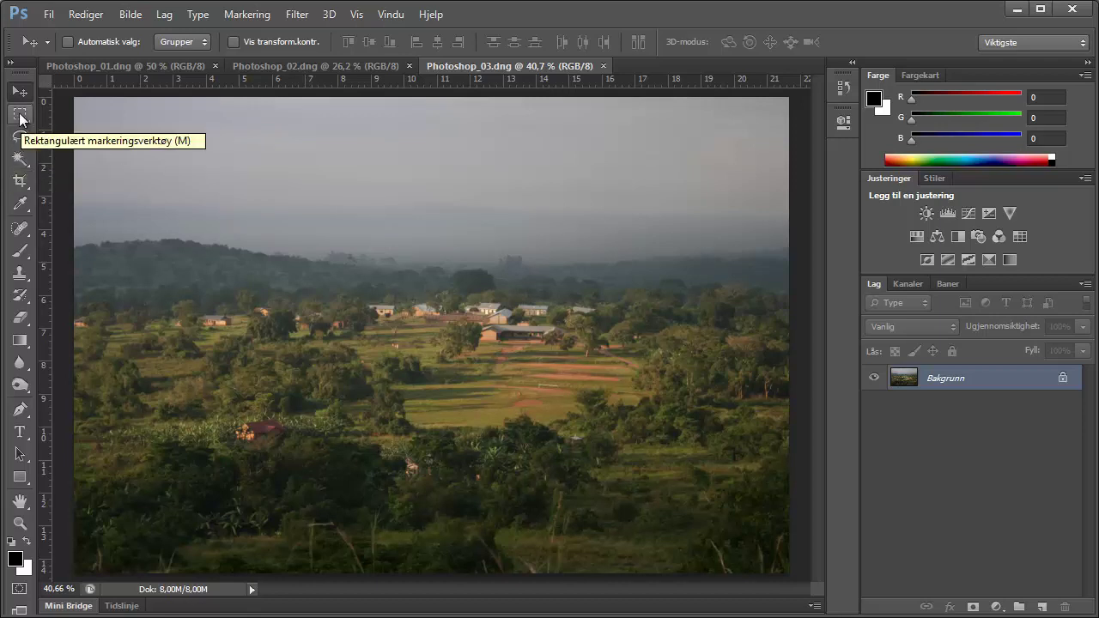
- Draw a rectangular selection from the sky to the houses, then clear it
{"action": "left_click", "coordinate": [21, 116]}
{"action": "mouse_move", "coordinate": [135, 159]}
{"action": "left_mouse_down"}
{"action": "mouse_move", "coordinate": [223, 222]}
{"action": "mouse_move", "coordinate": [426, 327]}
{"action": "left_mouse_up"}
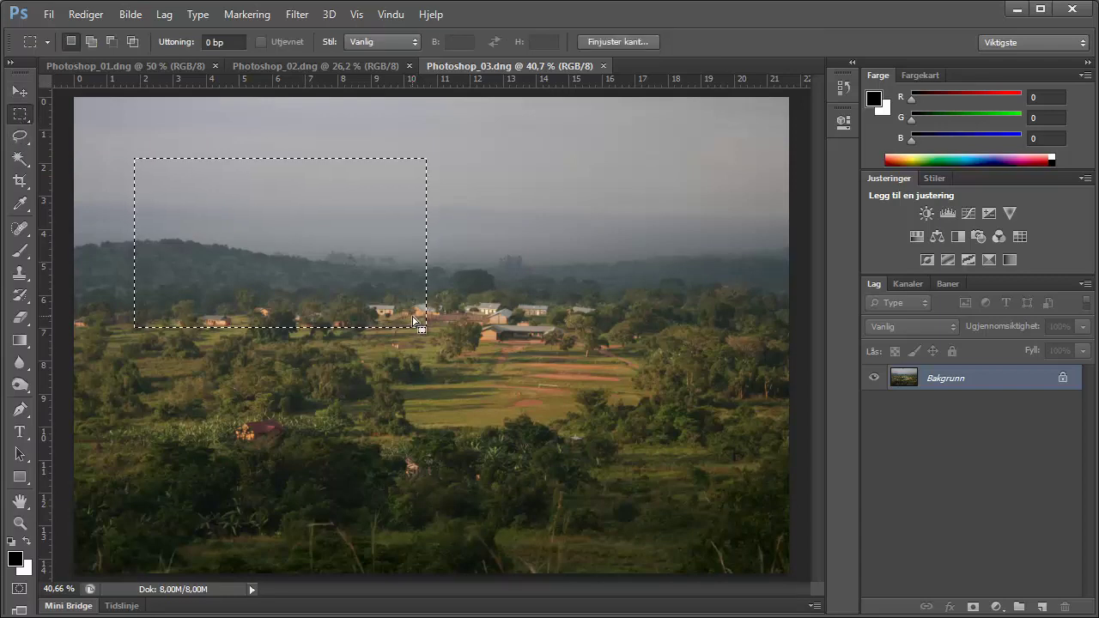
{"action": "right_click", "coordinate": [485, 207]}
{"action": "left_click", "coordinate": [509, 220]}
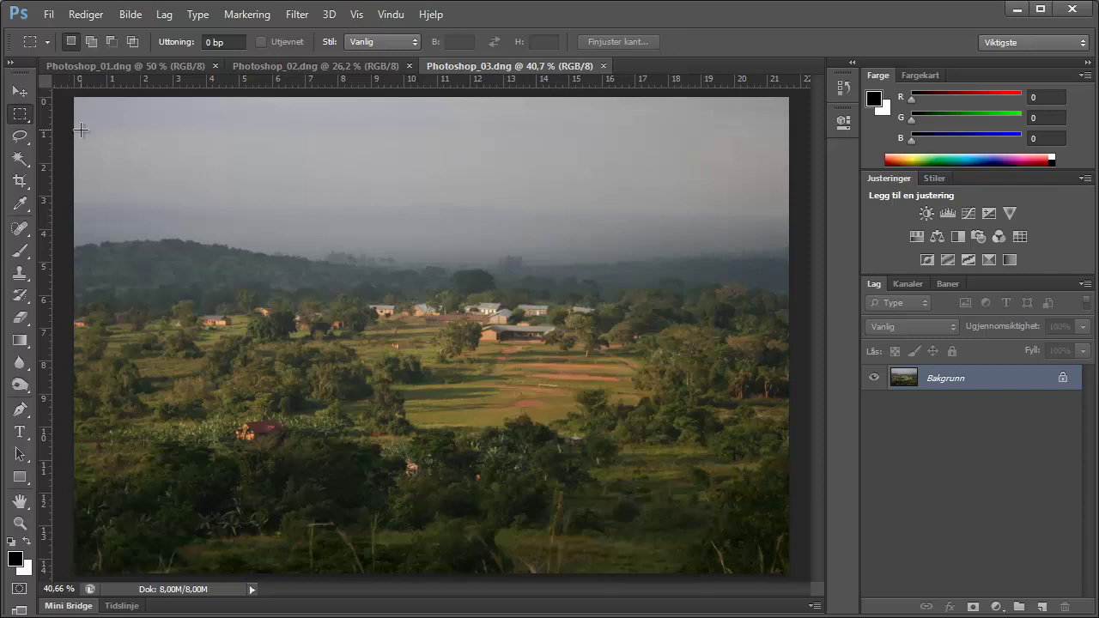
- Draw a freehand lasso selection in the sky, remove it, and show the automatic selection tools
{"action": "left_click", "coordinate": [20, 136]}
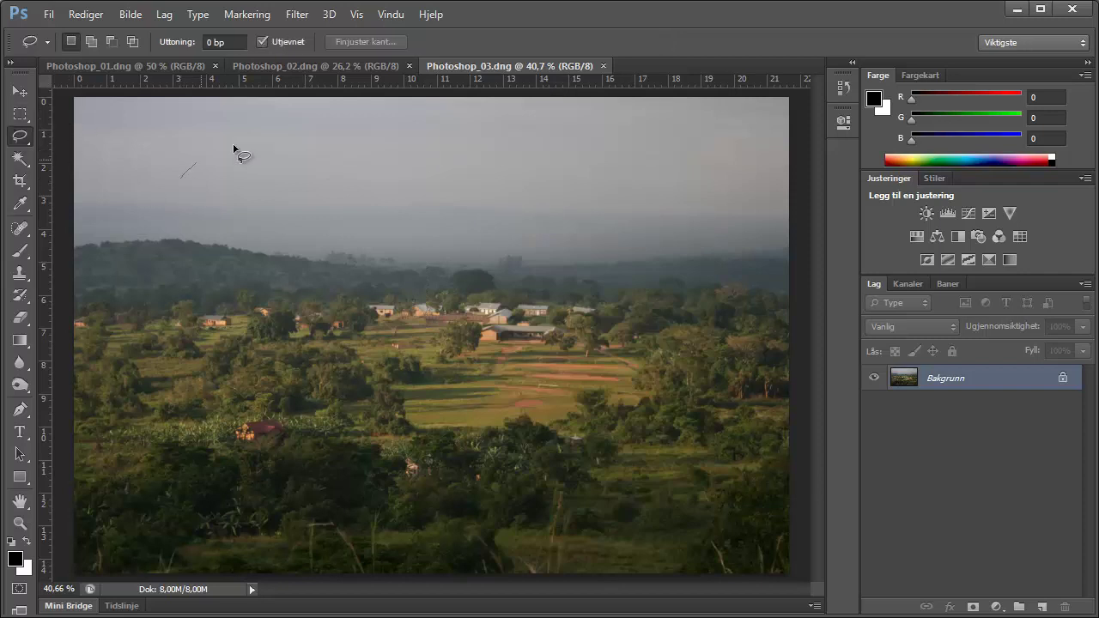
{"action": "left_click_drag", "start_coordinate": [202, 163], "coordinate": [184, 175]}
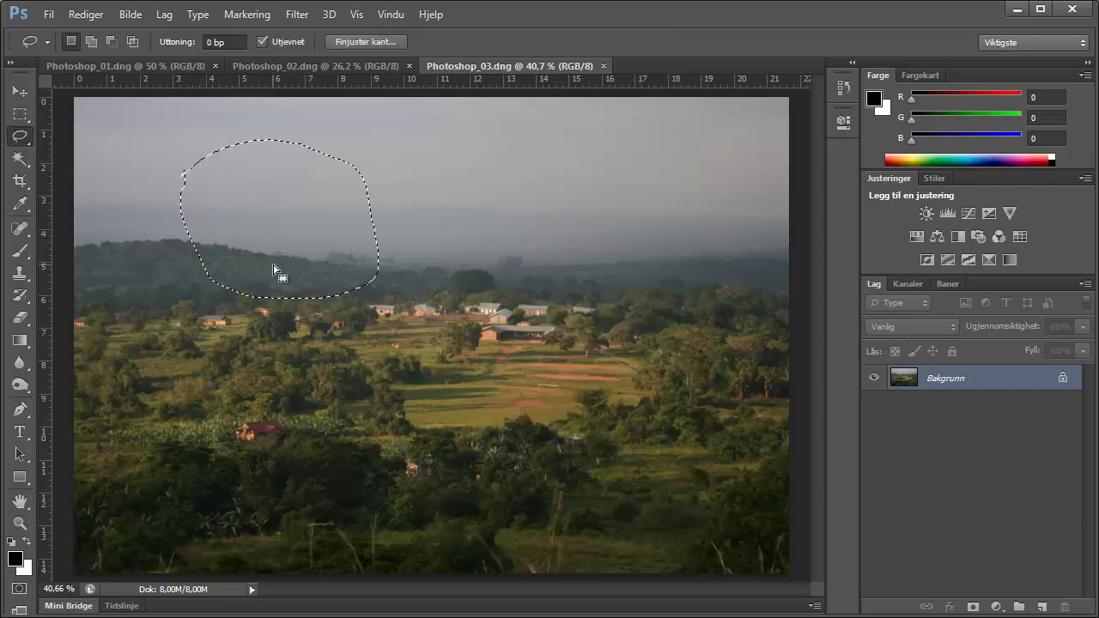
{"action": "right_click", "coordinate": [439, 210]}
{"action": "left_click", "coordinate": [471, 221]}
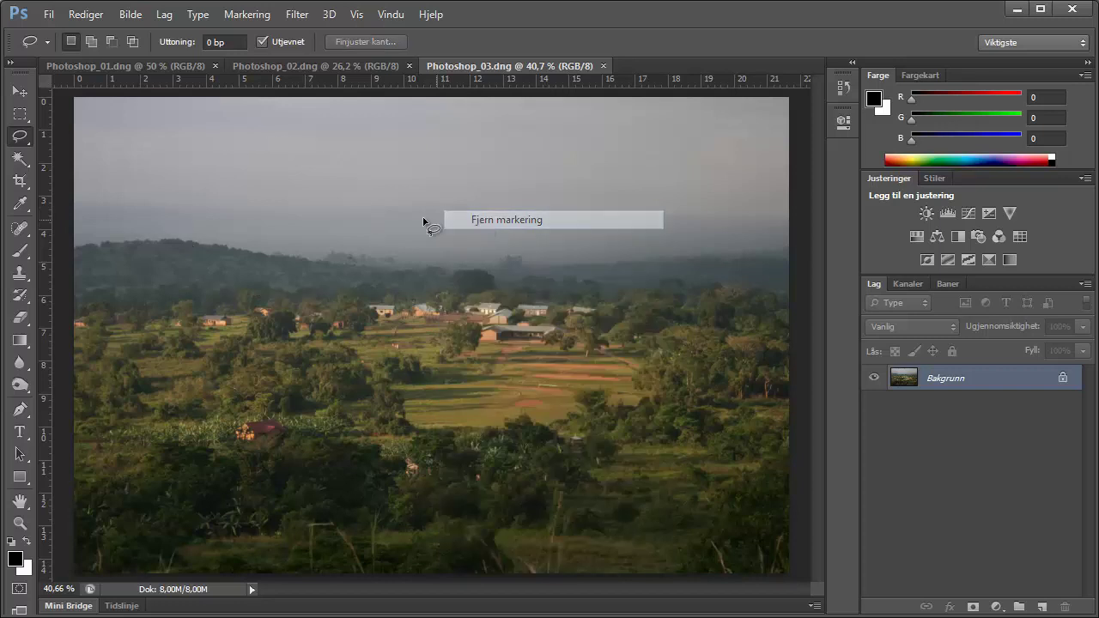
{"action": "left_click", "coordinate": [20, 158]}
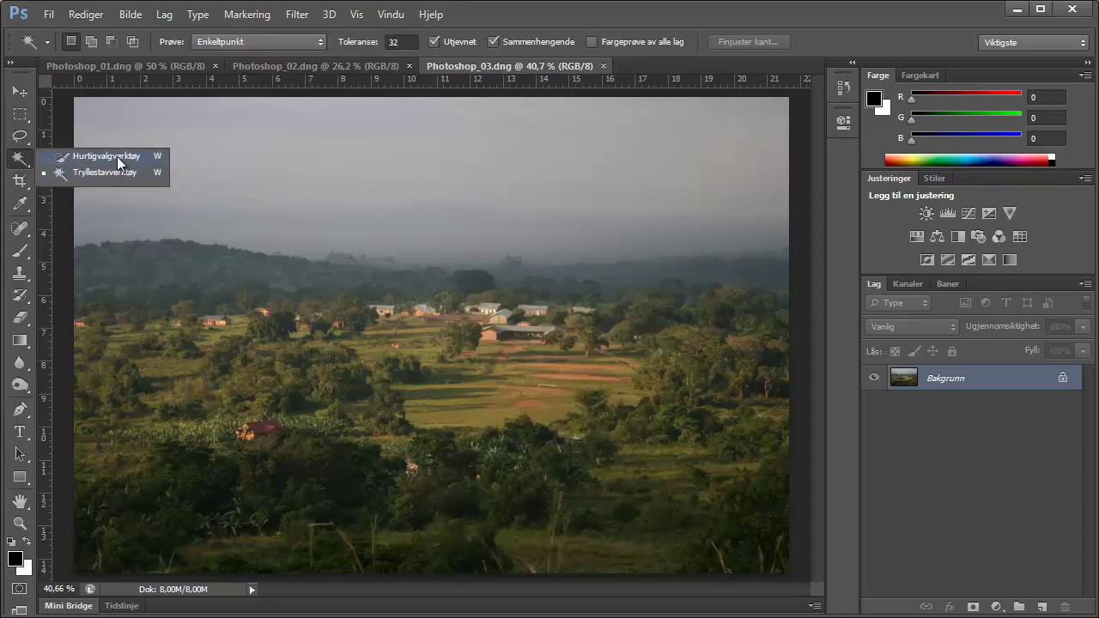
{"action": "left_click", "coordinate": [116, 156]}
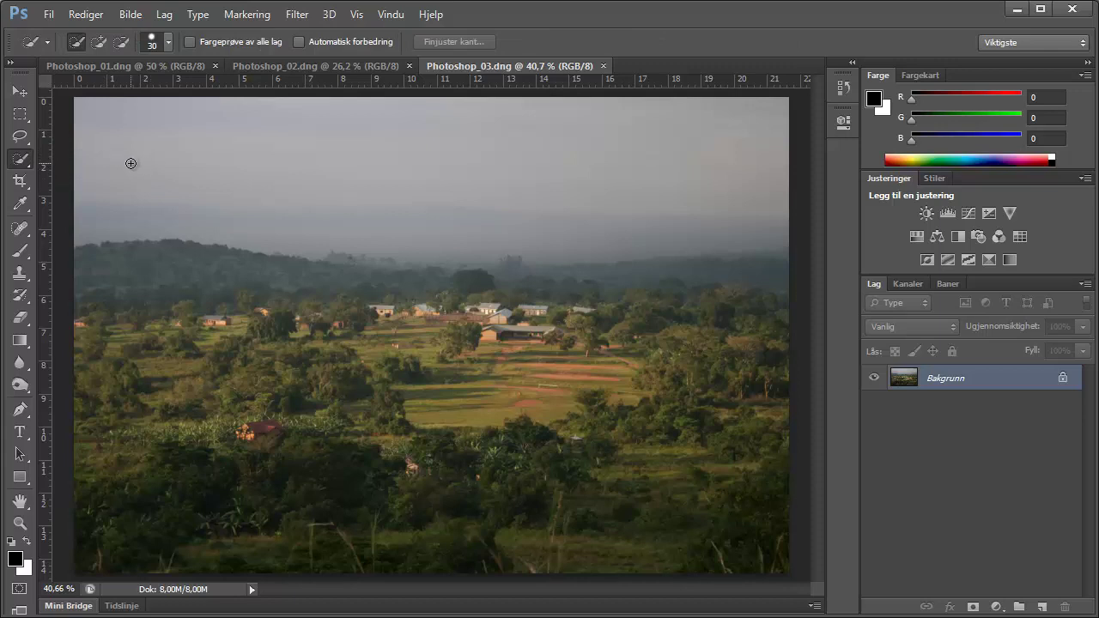
{"action": "left_click_drag", "start_coordinate": [119, 176], "coordinate": [677, 180]}
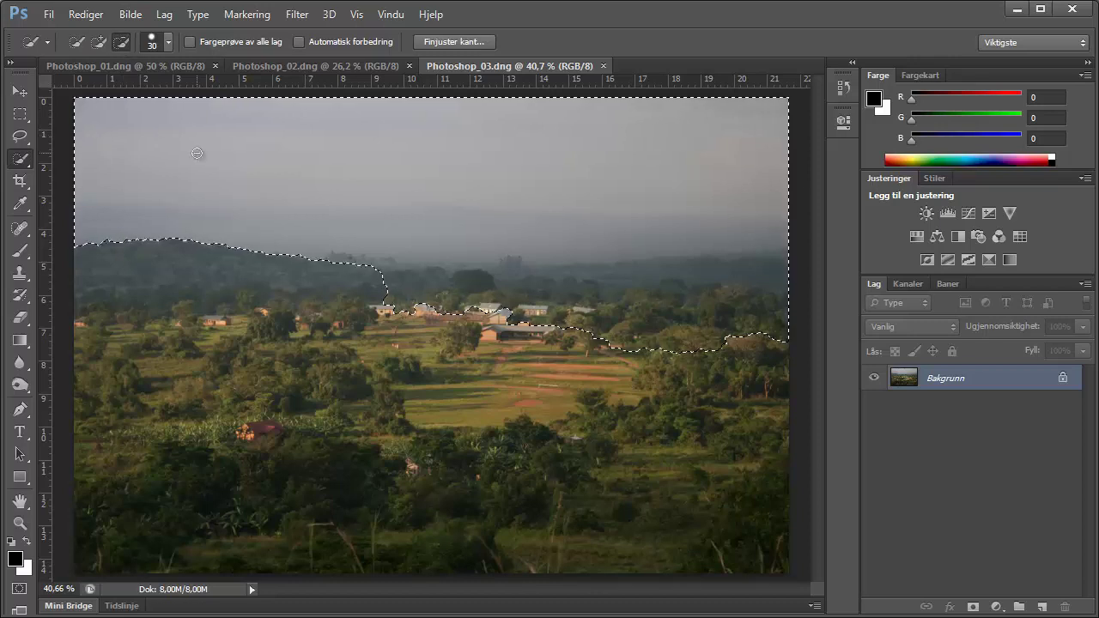
{"action": "left_click_drag", "start_coordinate": [365, 274], "coordinate": [756, 290]}
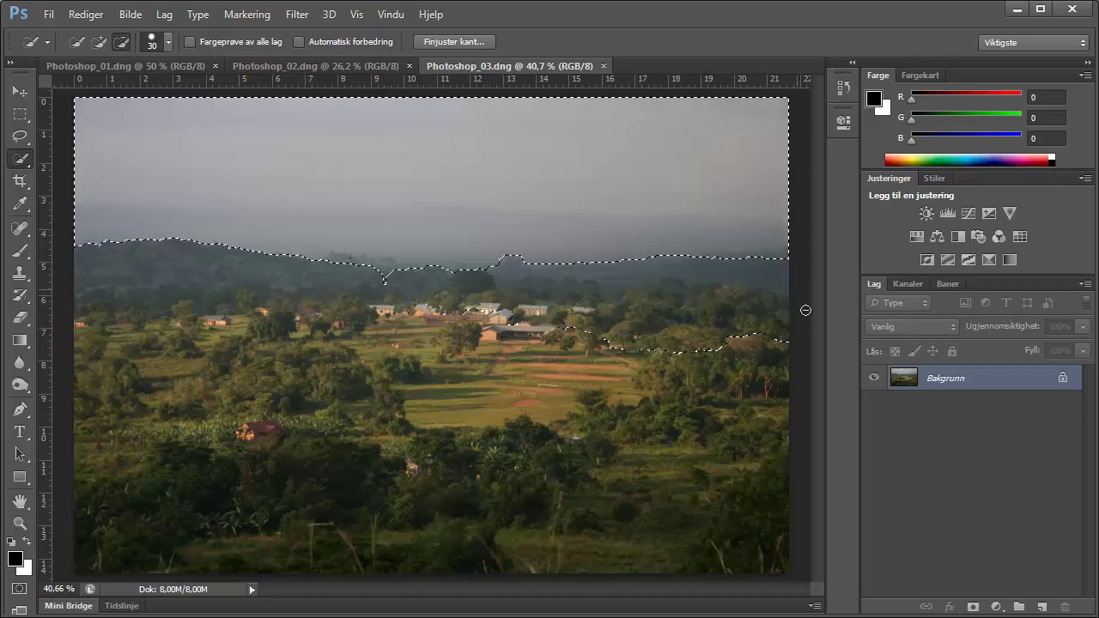
{"action": "left_click", "coordinate": [374, 278]}
{"action": "right_click", "coordinate": [326, 193]}
{"action": "left_click", "coordinate": [360, 206]}
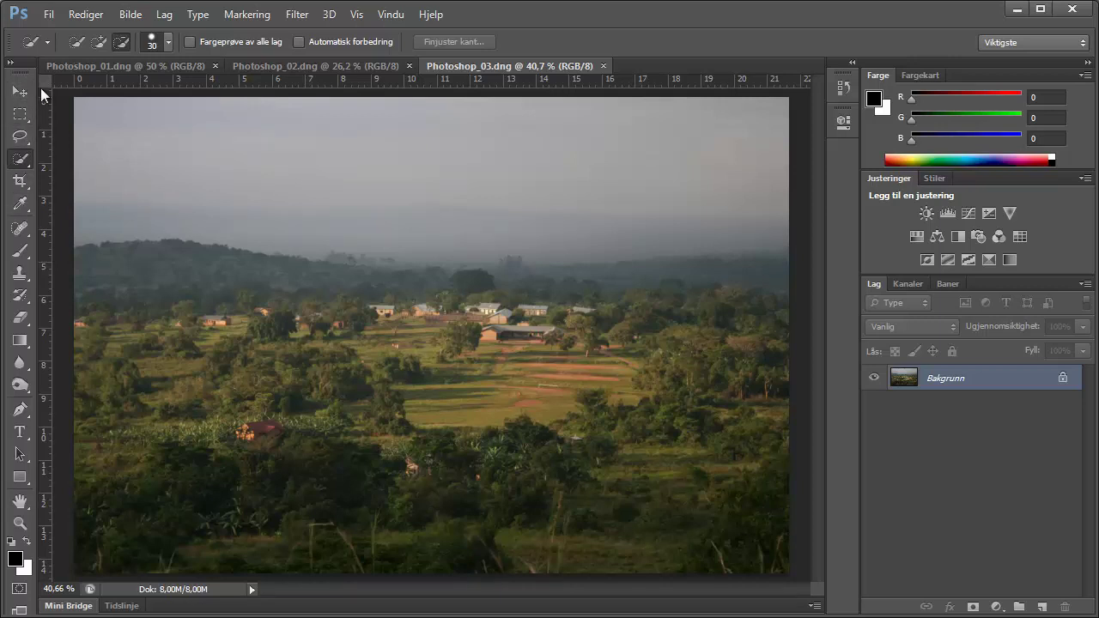
- Choose the Spot Healing Brush and enlarge it to 74 px
{"action": "left_click", "coordinate": [29, 230]}
{"action": "left_click", "coordinate": [75, 228]}
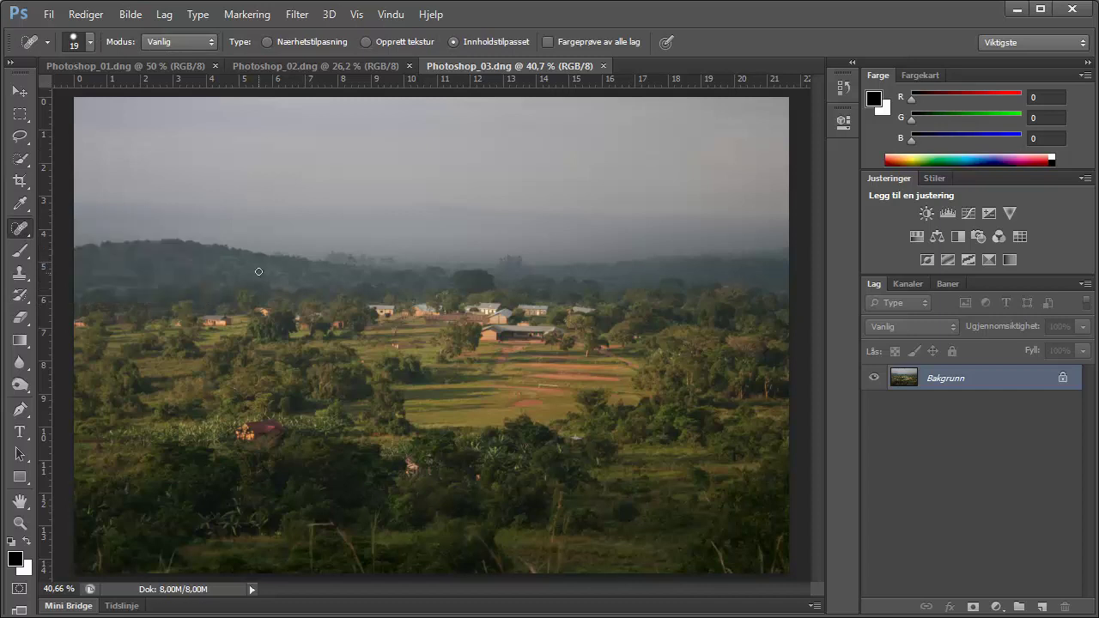
{"action": "left_click", "coordinate": [87, 42]}
{"action": "left_click_drag", "start_coordinate": [75, 93], "coordinate": [88, 91]}
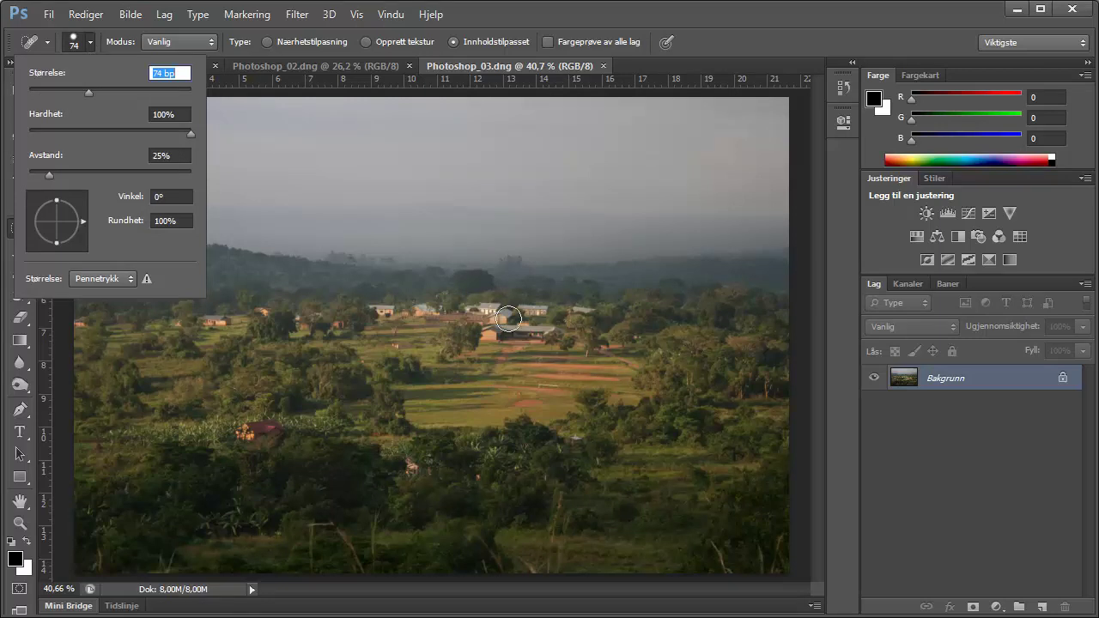
- Heal away the central and left houses, the red house, red objects and a field blotch
{"action": "mouse_move", "coordinate": [488, 328]}
{"action": "left_mouse_down"}
{"action": "mouse_move", "coordinate": [584, 318]}
{"action": "mouse_move", "coordinate": [372, 301]}
{"action": "mouse_move", "coordinate": [378, 312]}
{"action": "mouse_move", "coordinate": [528, 323]}
{"action": "left_mouse_up"}
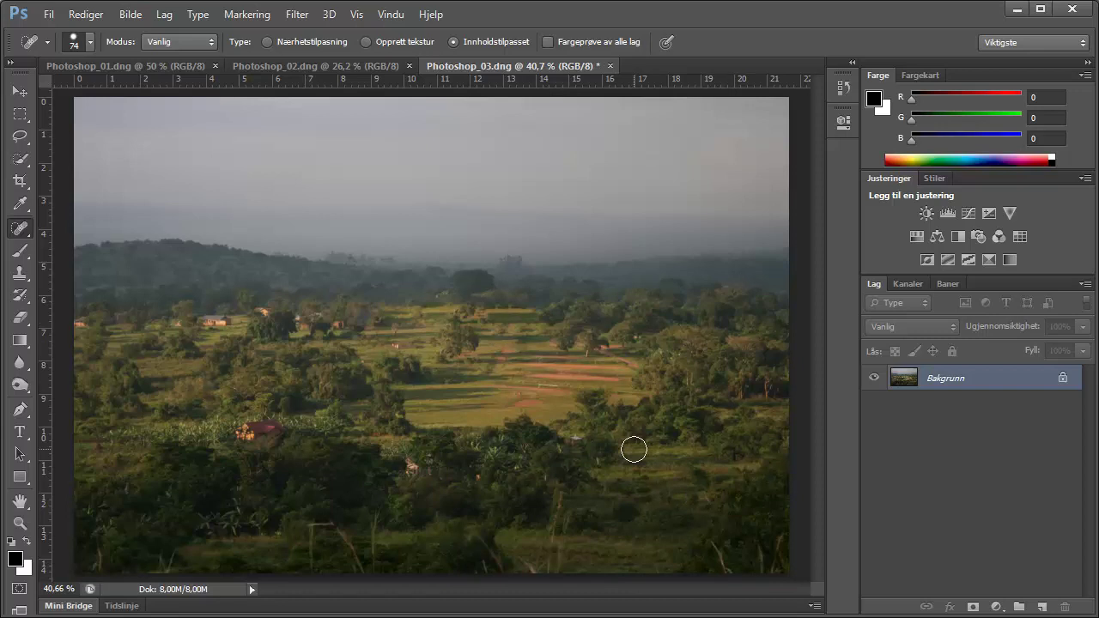
{"action": "left_click_drag", "start_coordinate": [350, 324], "coordinate": [163, 318]}
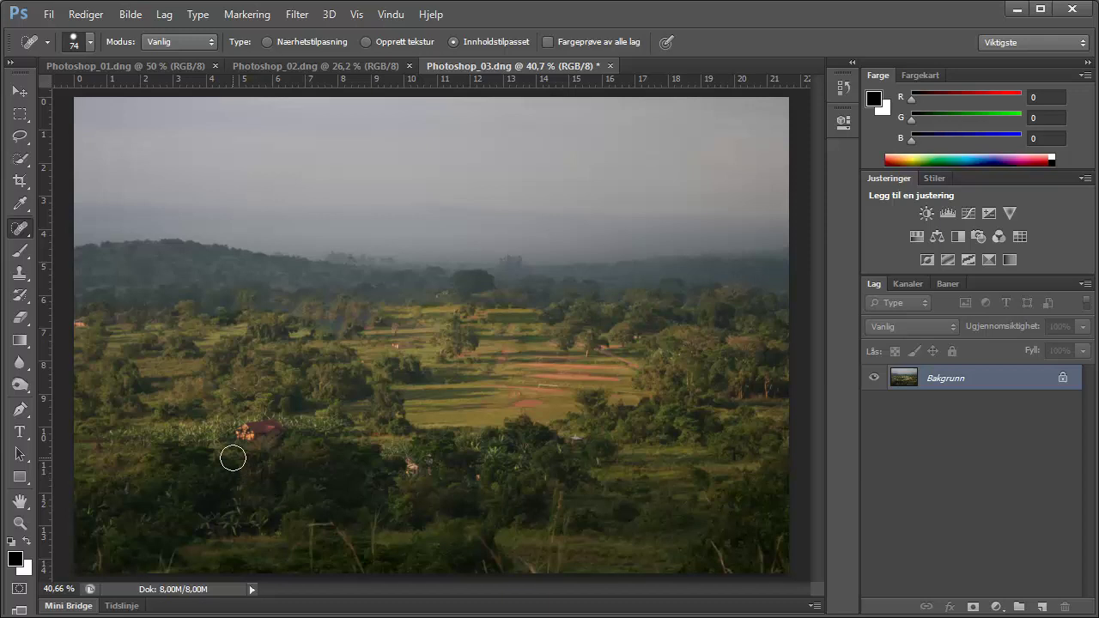
{"action": "left_click_drag", "start_coordinate": [235, 434], "coordinate": [296, 426]}
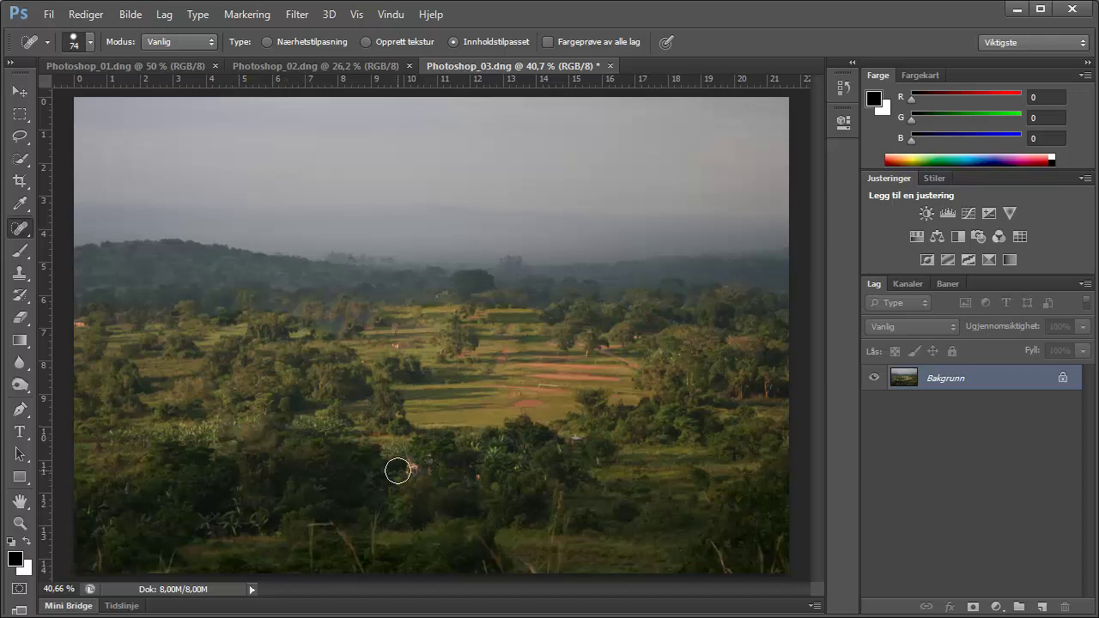
{"action": "left_click_drag", "start_coordinate": [397, 470], "coordinate": [459, 464]}
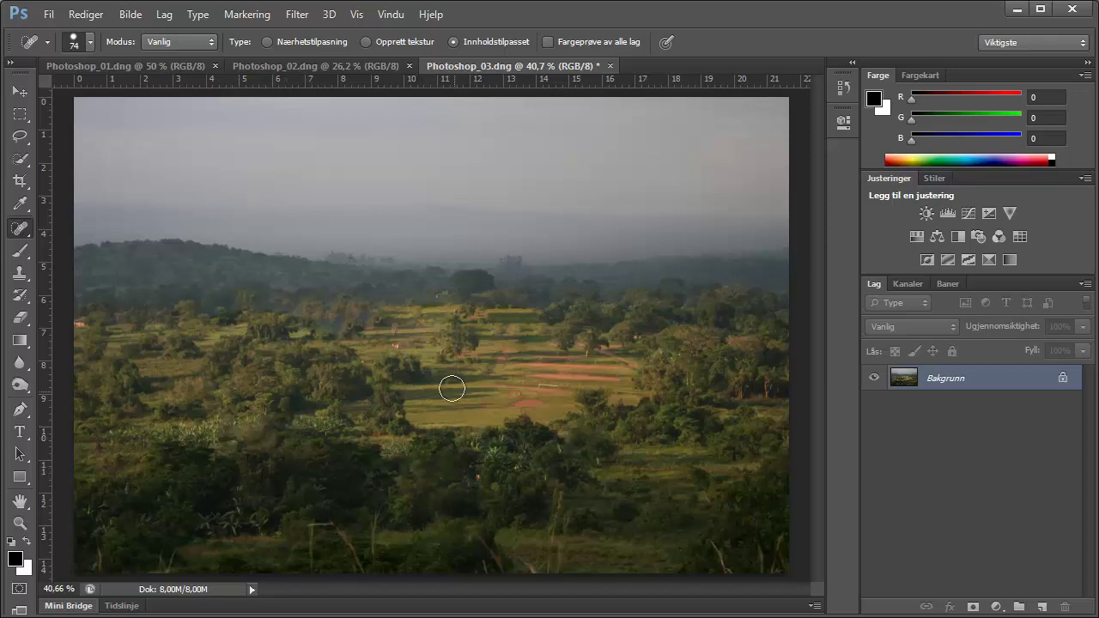
{"action": "left_click_drag", "start_coordinate": [391, 342], "coordinate": [418, 353]}
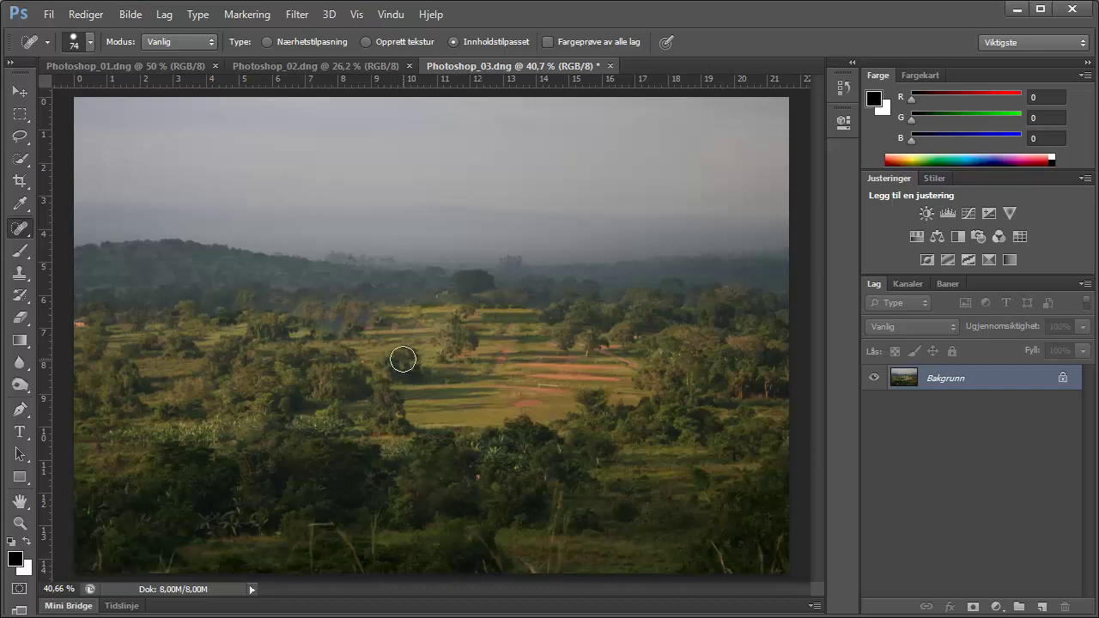
{"action": "left_click_drag", "start_coordinate": [360, 316], "coordinate": [321, 334]}
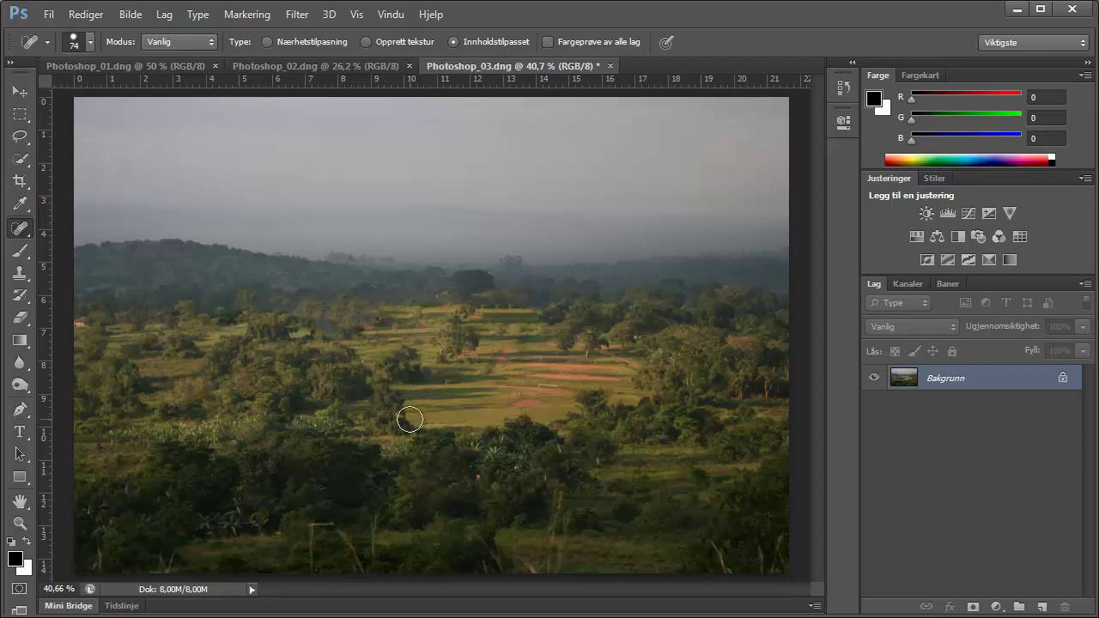
- Sketch a loop around the hills, undo it, and select the Clone Stamp tool
{"action": "left_click", "coordinate": [17, 252]}
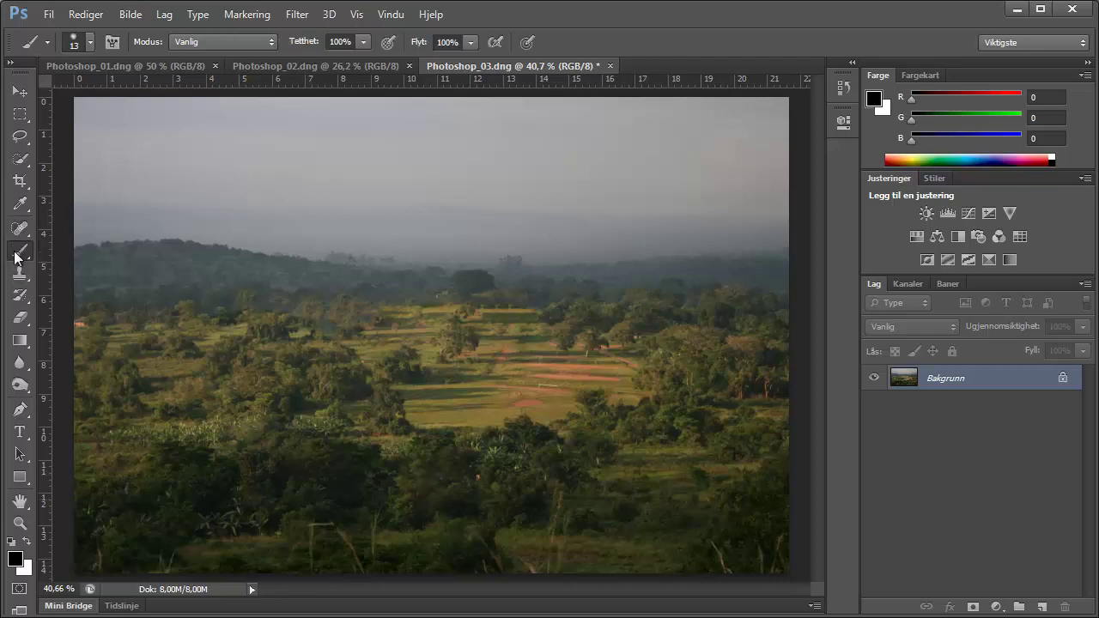
{"action": "left_click_drag", "start_coordinate": [294, 262], "coordinate": [207, 293]}
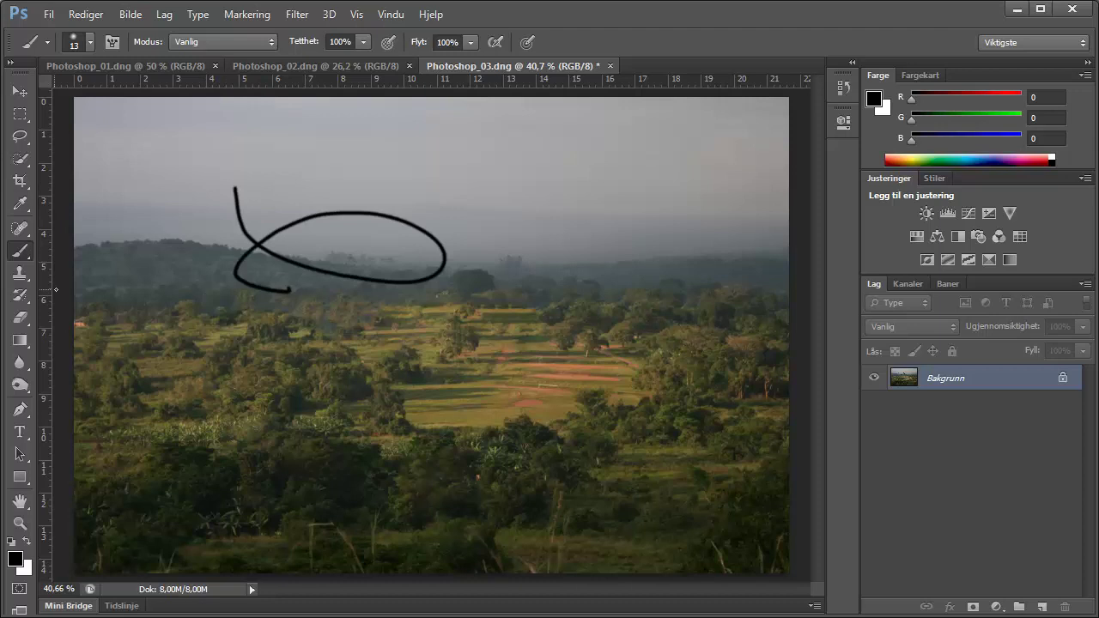
{"action": "key", "text": "ctrl+z"}
{"action": "left_click", "coordinate": [20, 273]}
{"action": "right_click", "coordinate": [20, 273]}
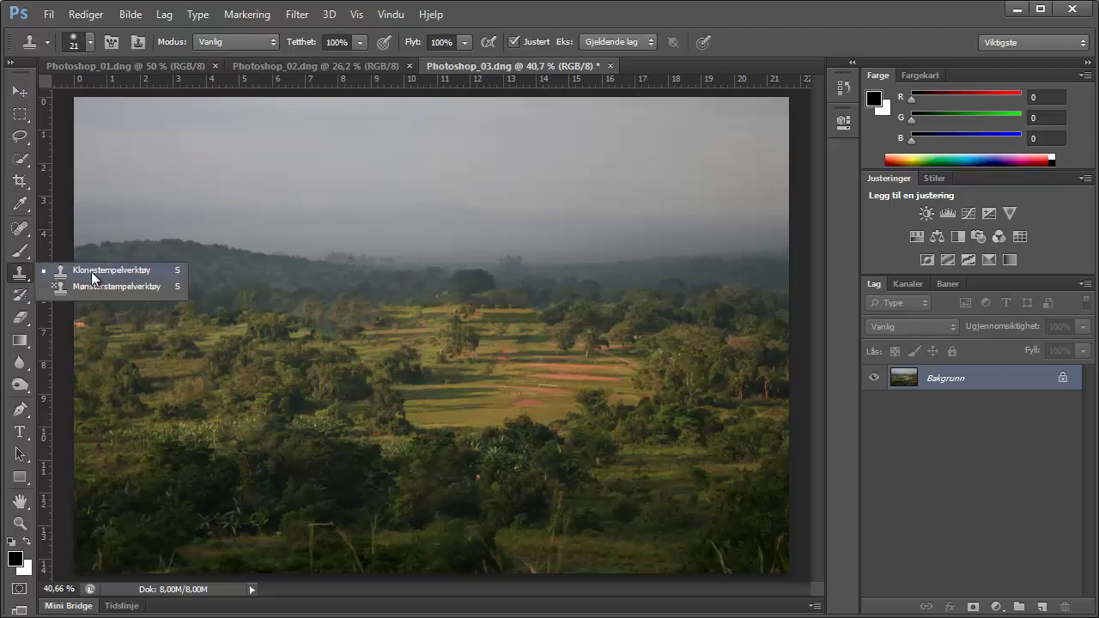
{"action": "left_click", "coordinate": [91, 271]}
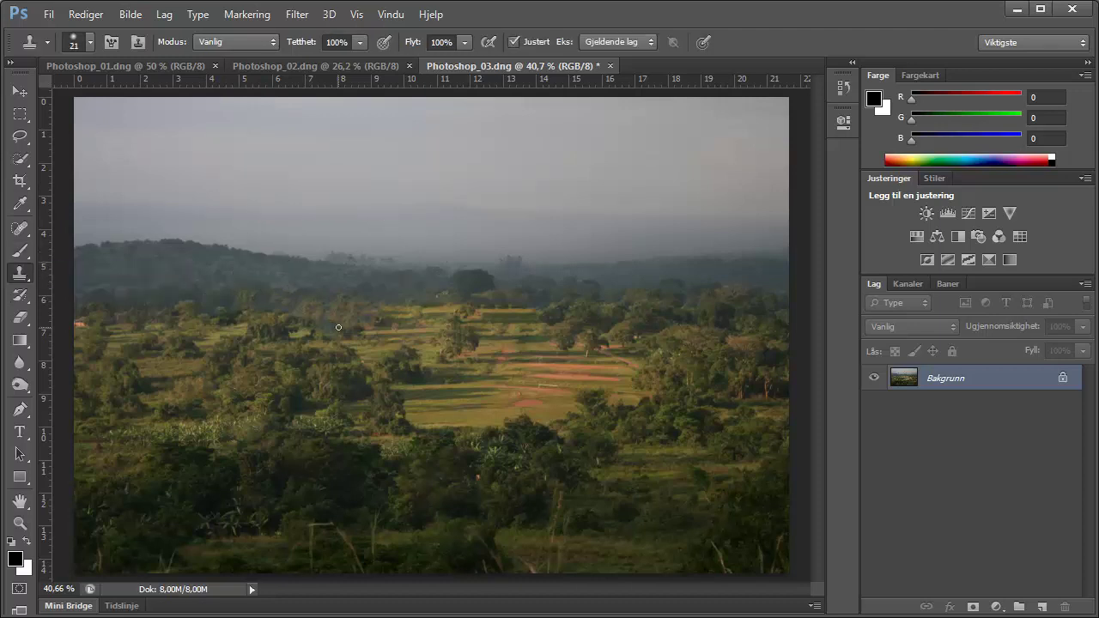
- Enlarge the clone brush to 236 px and paint sky haze across the hills and left treeline
{"action": "left_click", "coordinate": [91, 40]}
{"action": "left_click", "coordinate": [116, 94]}
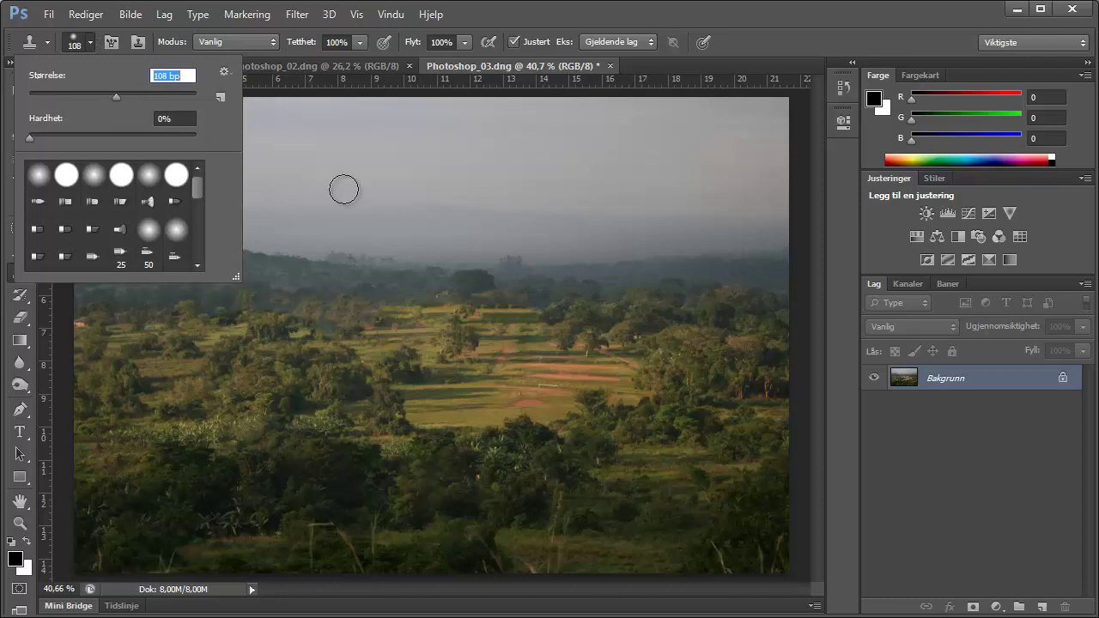
{"action": "left_click", "coordinate": [283, 156]}
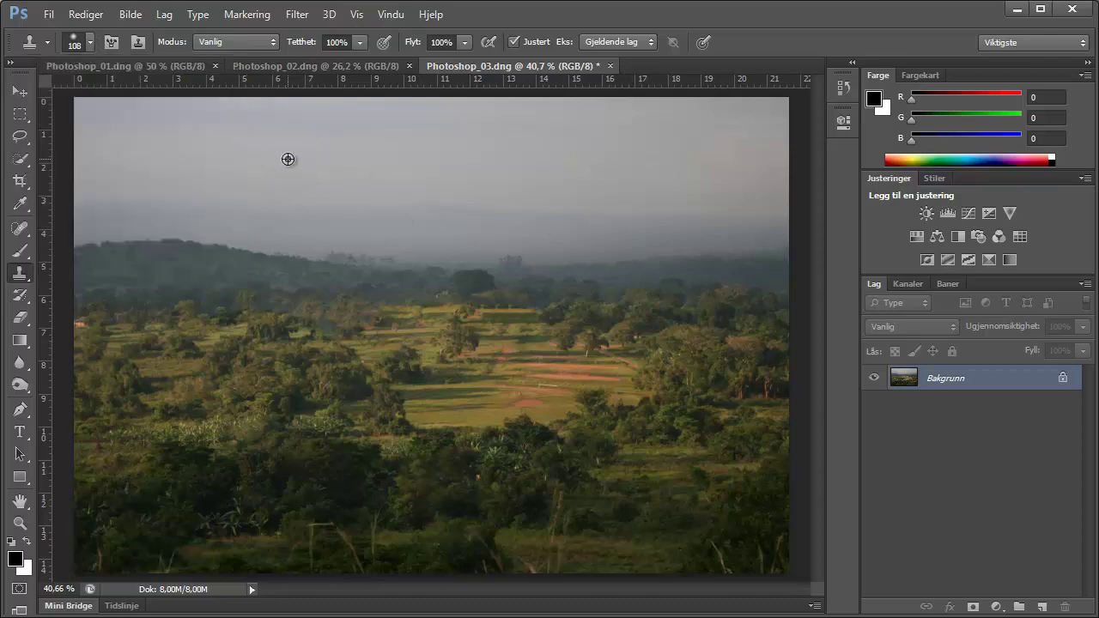
{"action": "right_click", "coordinate": [185, 165], "text": "alt"}
{"action": "left_click_drag", "start_coordinate": [184, 170], "coordinate": [160, 150]}
{"action": "left_click_drag", "start_coordinate": [84, 252], "coordinate": [747, 254]}
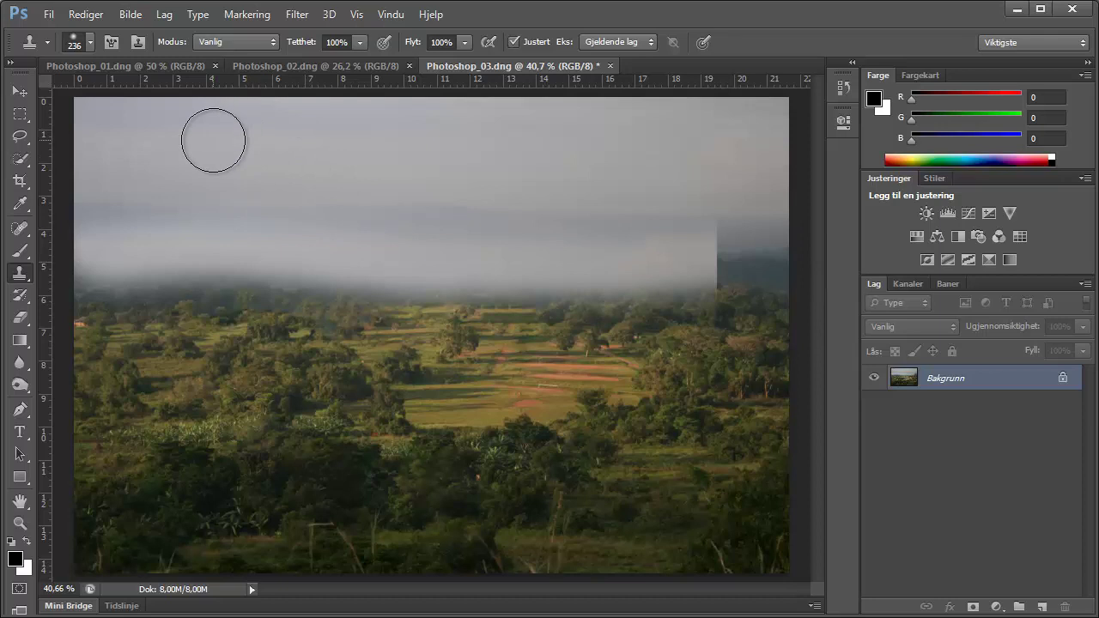
{"action": "left_click_drag", "start_coordinate": [182, 273], "coordinate": [101, 270]}
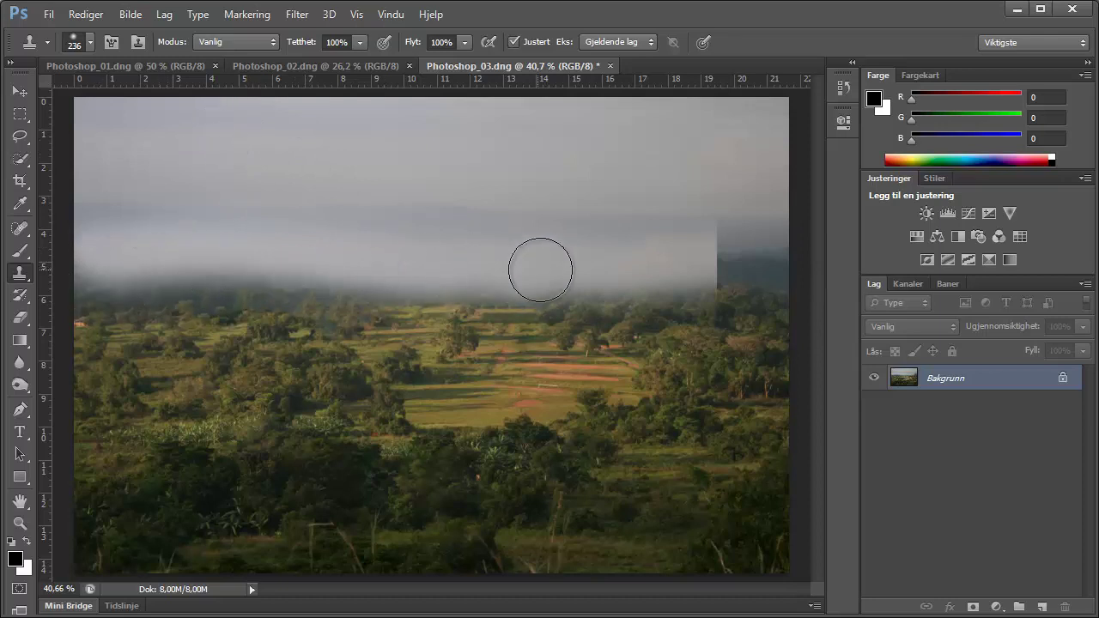
{"action": "left_click", "coordinate": [16, 297]}
{"action": "left_click", "coordinate": [20, 319]}
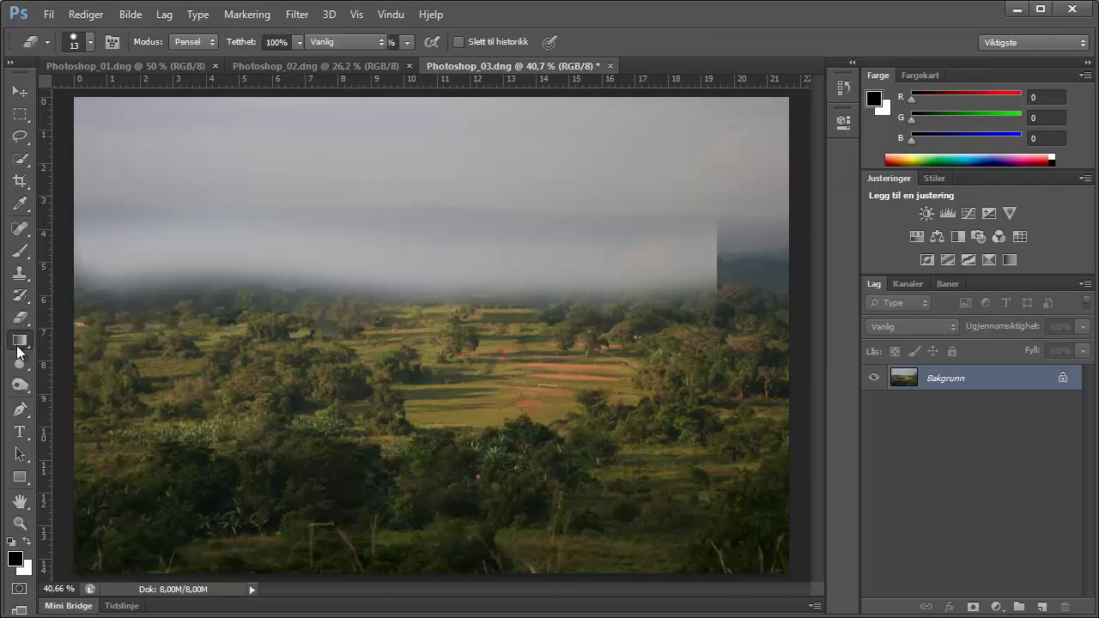
{"action": "left_click", "coordinate": [19, 340]}
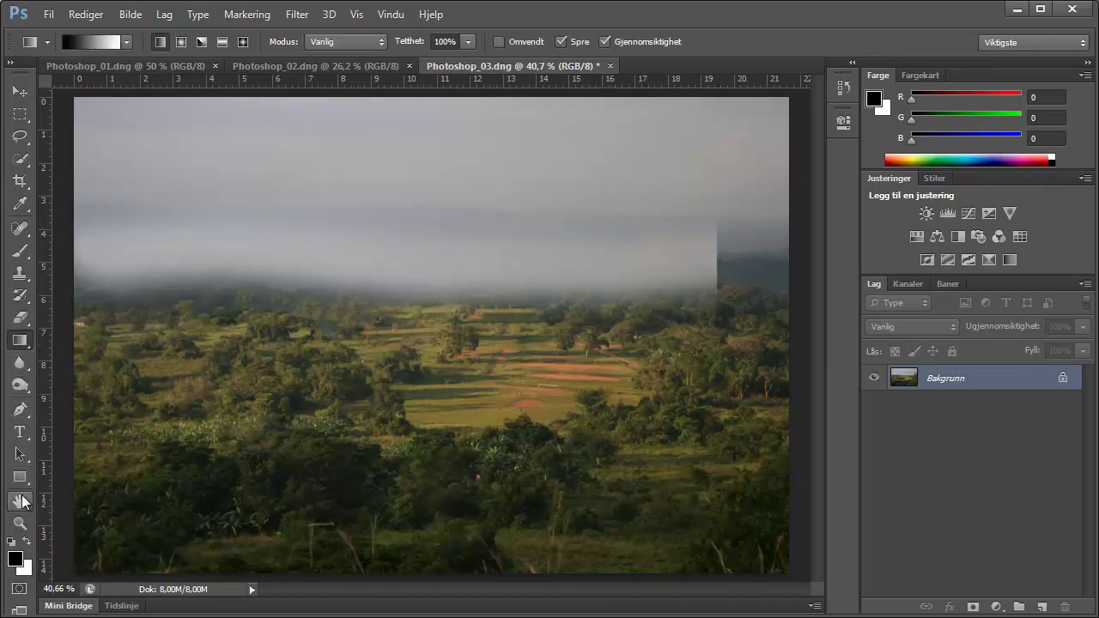